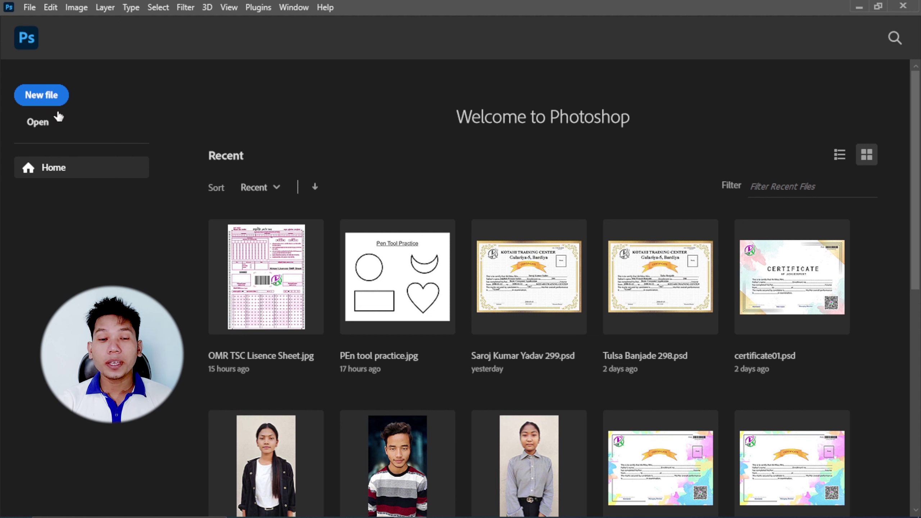
# - Create a blank white 90 × 54 mm document at 300 ppi in CMYK colour
pyautogui.click(44, 103)
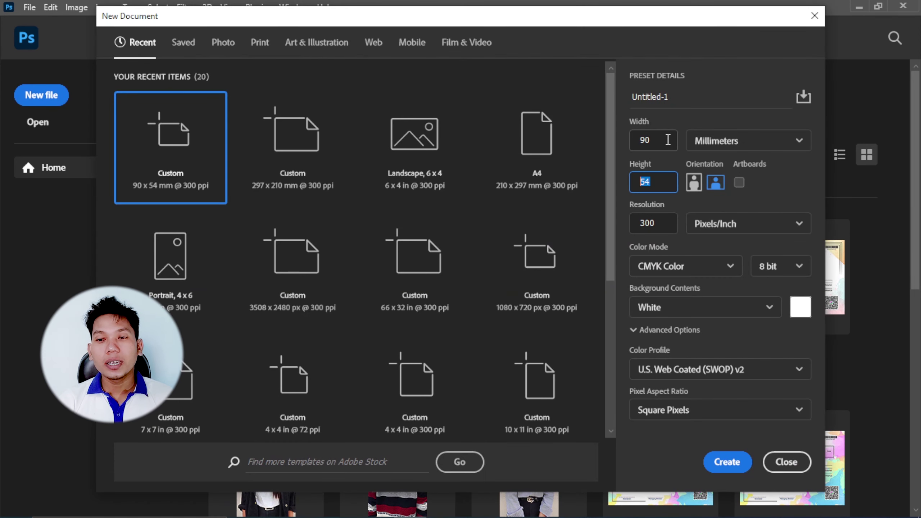
pyautogui.moveTo(668, 140); pyautogui.dragTo(609, 143)
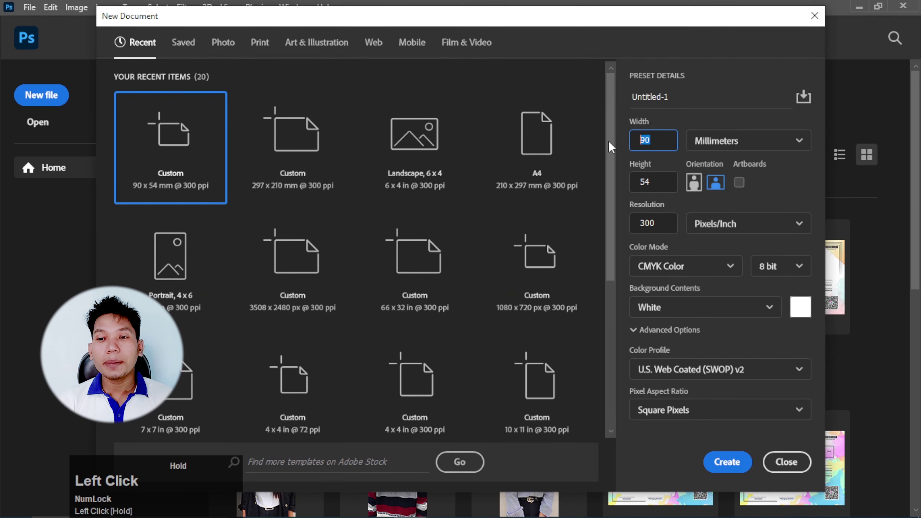
pyautogui.moveTo(658, 181); pyautogui.dragTo(618, 184)
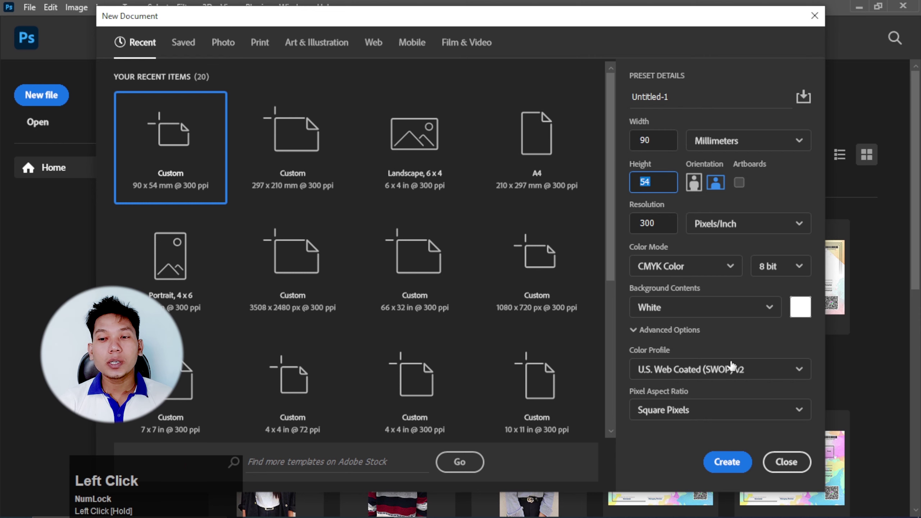
pyautogui.click(727, 462)
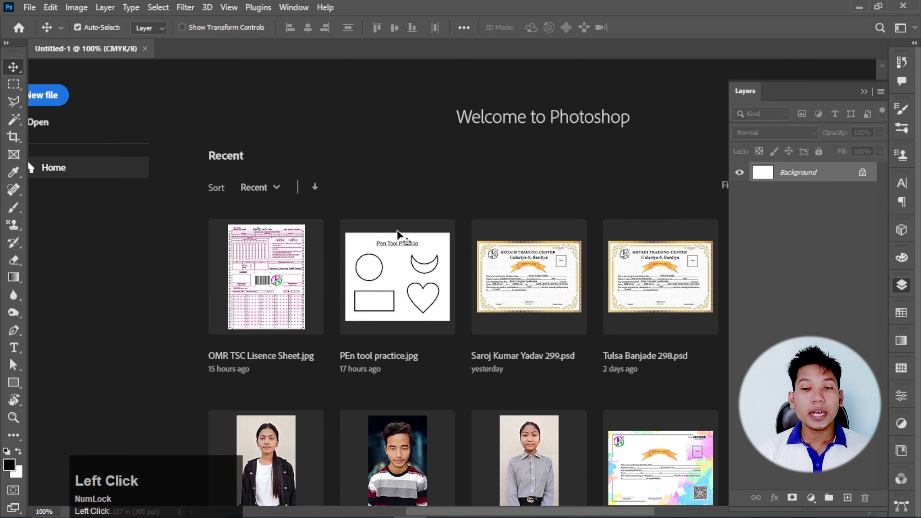
pyautogui.scroll(-4, 365, 232)
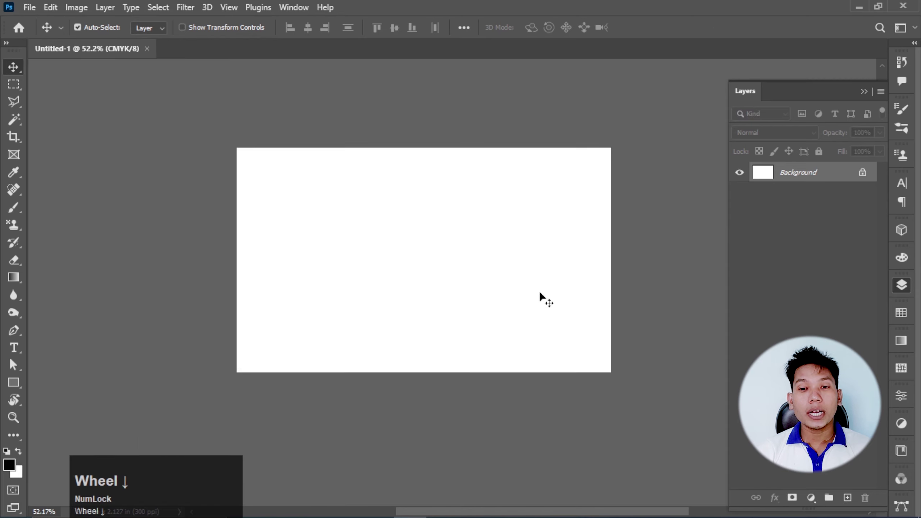
pyautogui.scroll(2, 539, 294)
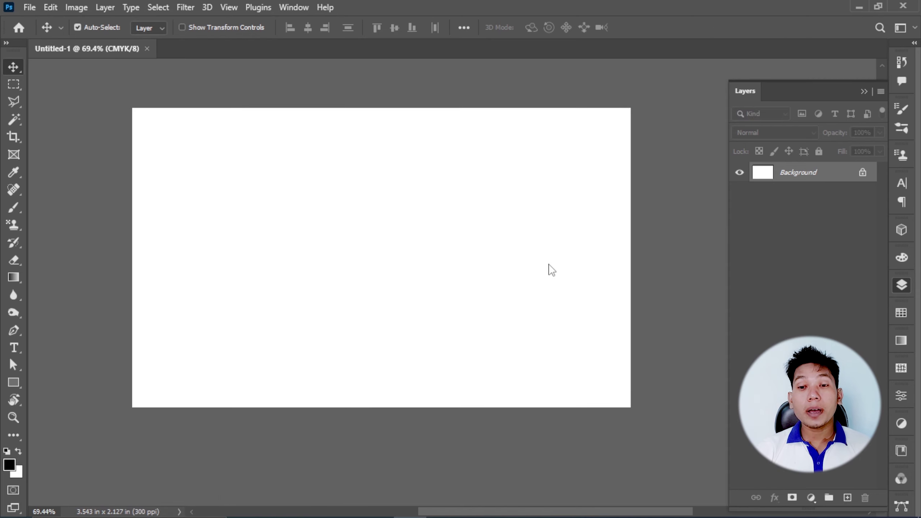
pyautogui.scroll(-2, 500, 258)
pyautogui.scroll(1, 369, 230)
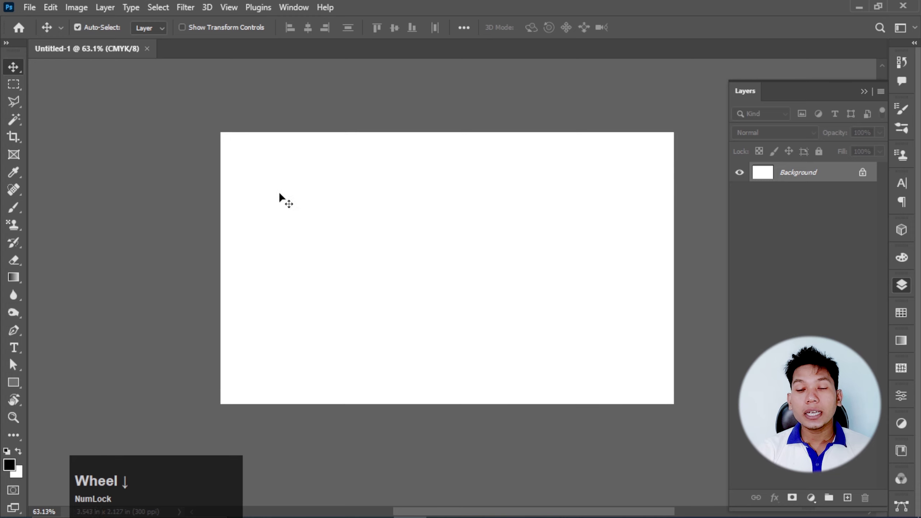
pyautogui.scroll(-1, 281, 193)
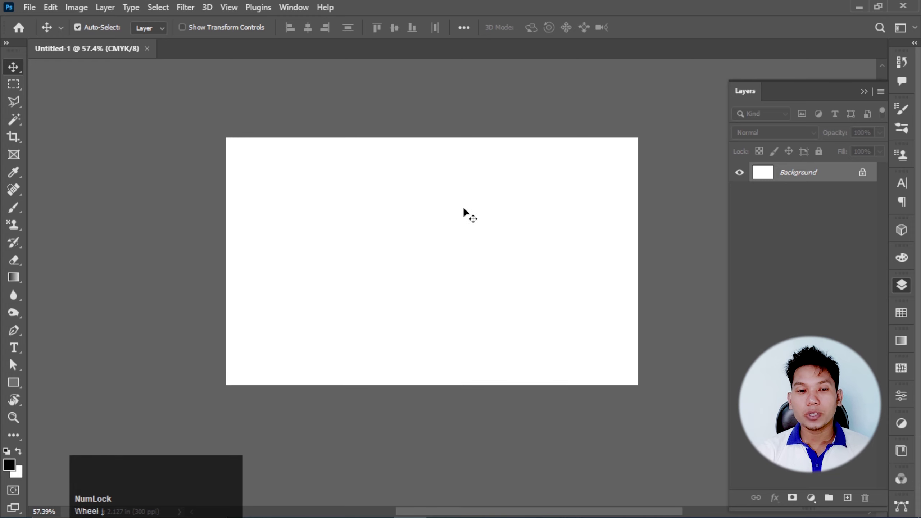
# - With the Pen Tool, draw a closed triangular path from the top-left corner, across the top, and partway down the right edge
pyautogui.click(16, 331)
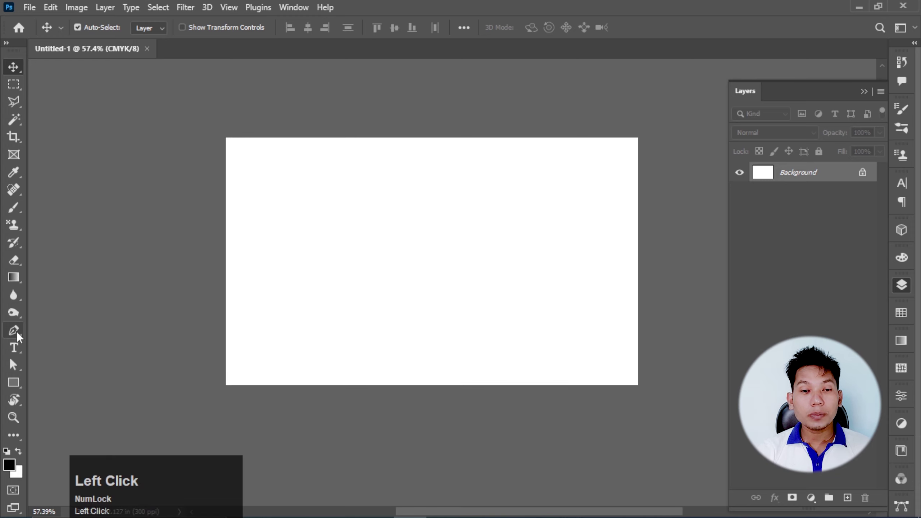
pyautogui.rightClick(20, 102)
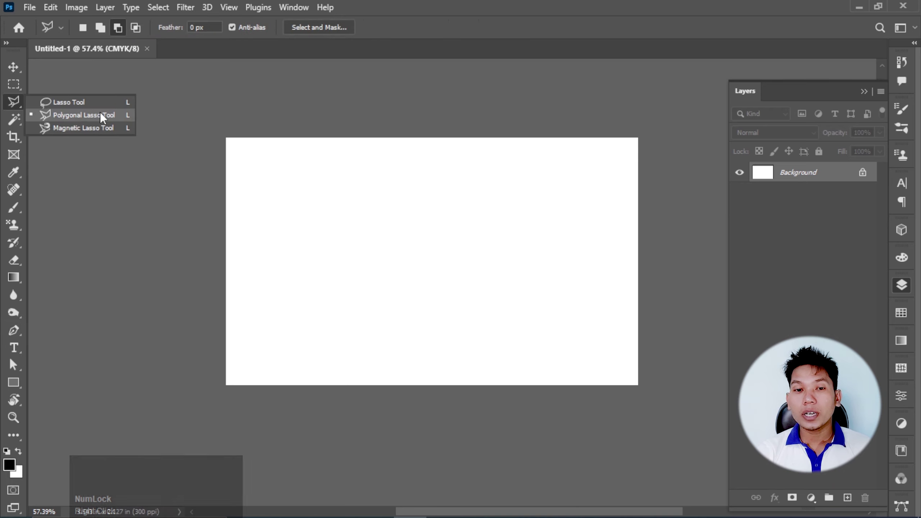
pyautogui.rightClick(19, 332)
pyautogui.click(66, 331)
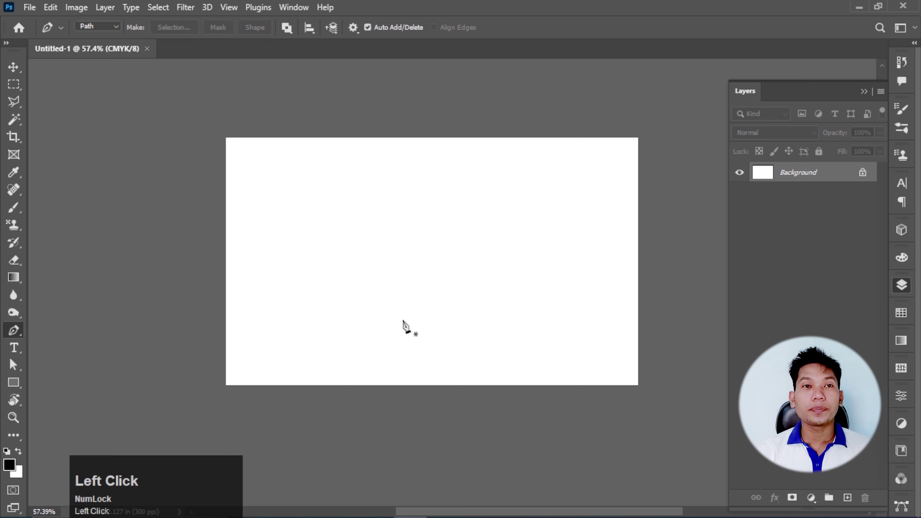
pyautogui.click(227, 138)
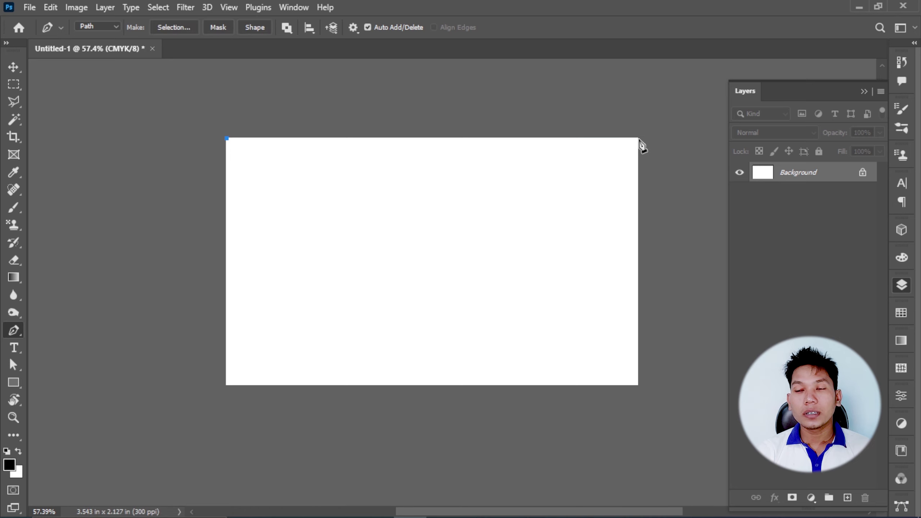
pyautogui.click(639, 139)
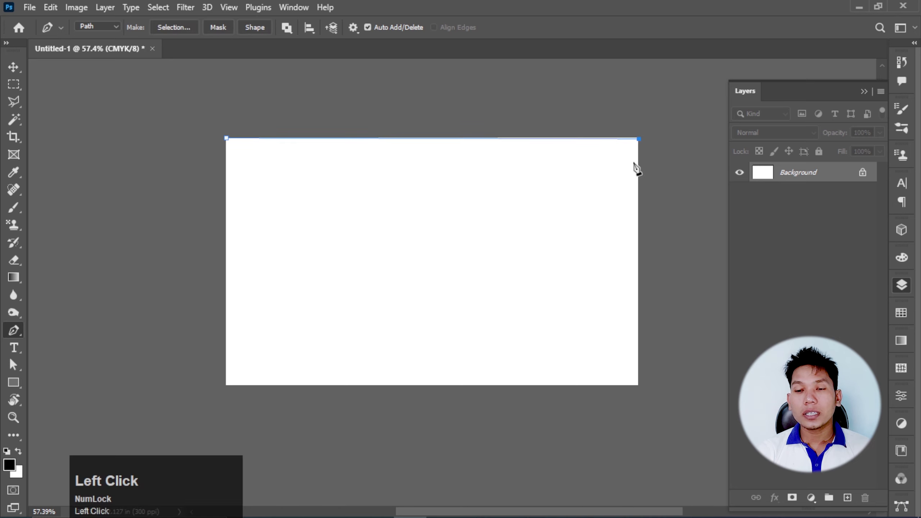
pyautogui.click(640, 234)
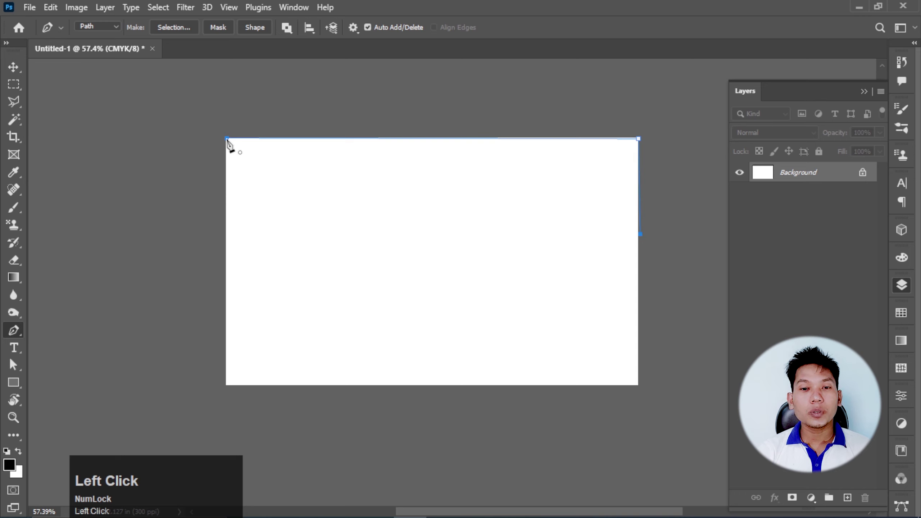
pyautogui.click(227, 142)
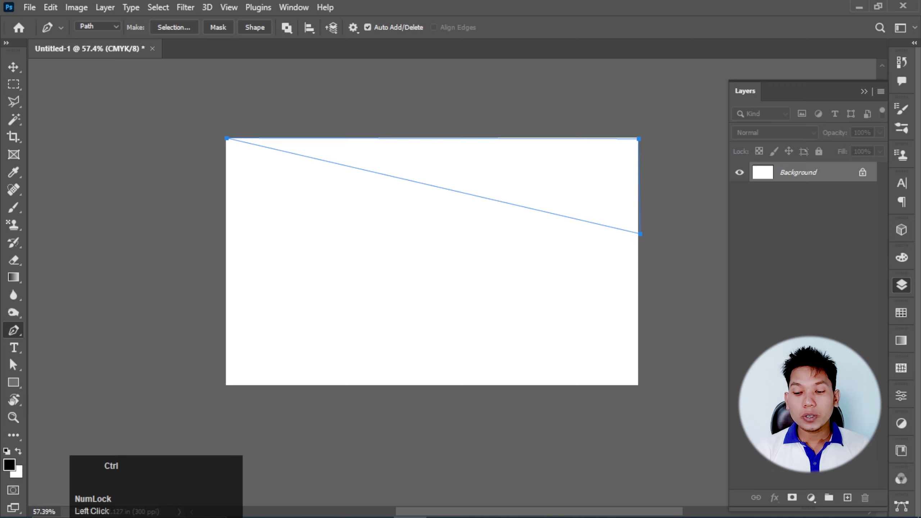
# - Turn the triangle path into a selection, fill it black on a new layer, and deselect
pyautogui.hotkey('ctrl', 'Return')
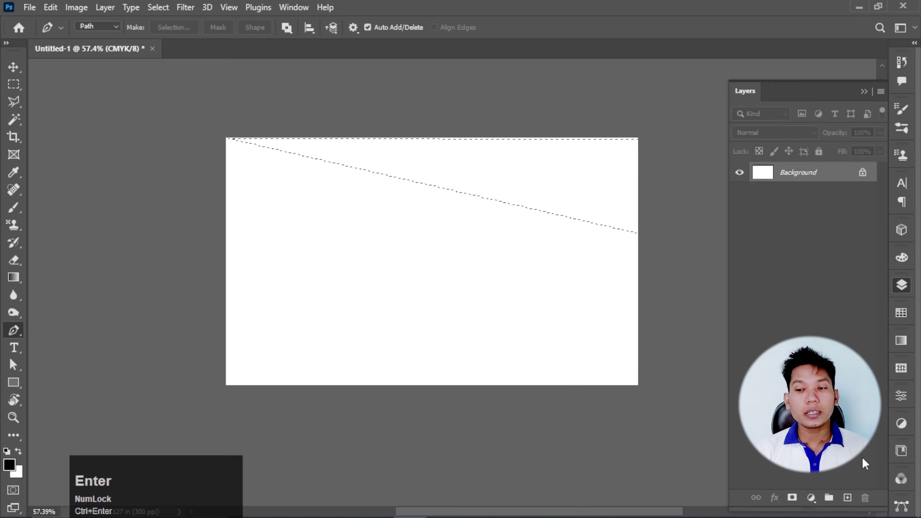
pyautogui.click(847, 497)
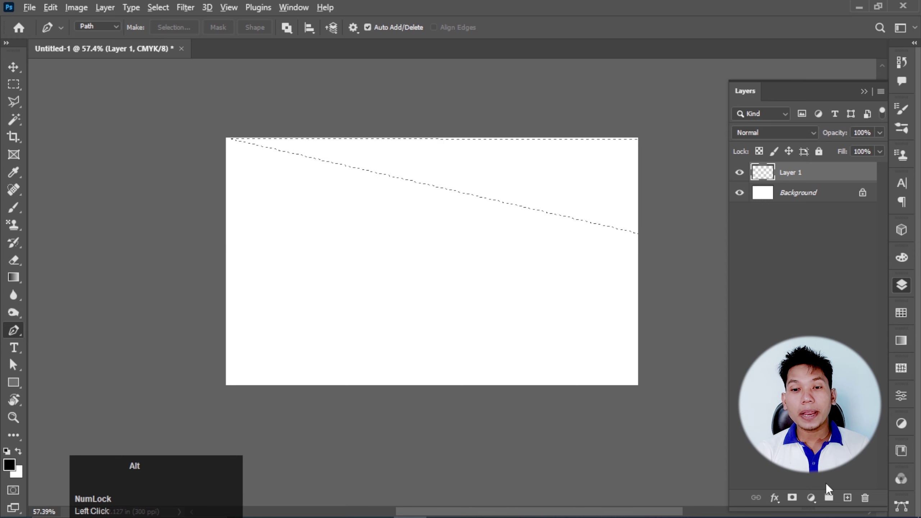
pyautogui.hotkey('alt', 'BackSpace')
pyautogui.hotkey('ctrl', 'd')
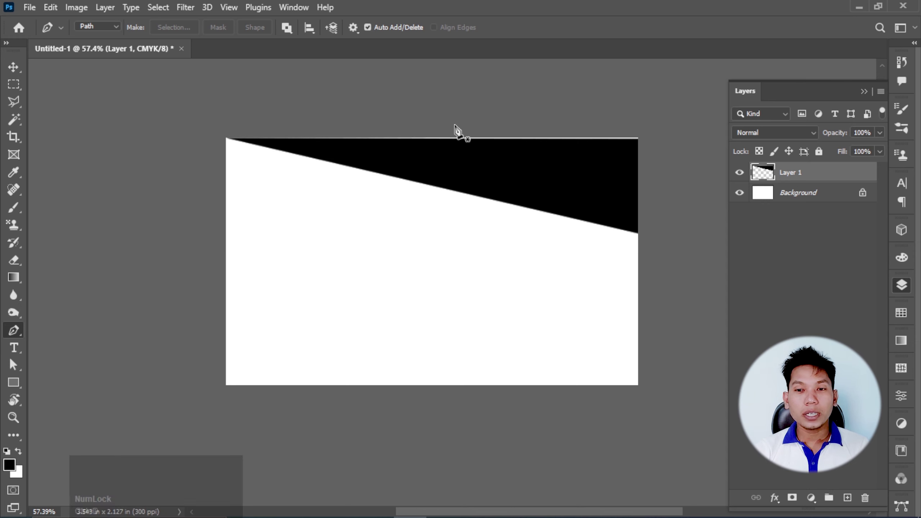
pyautogui.click(15, 69)
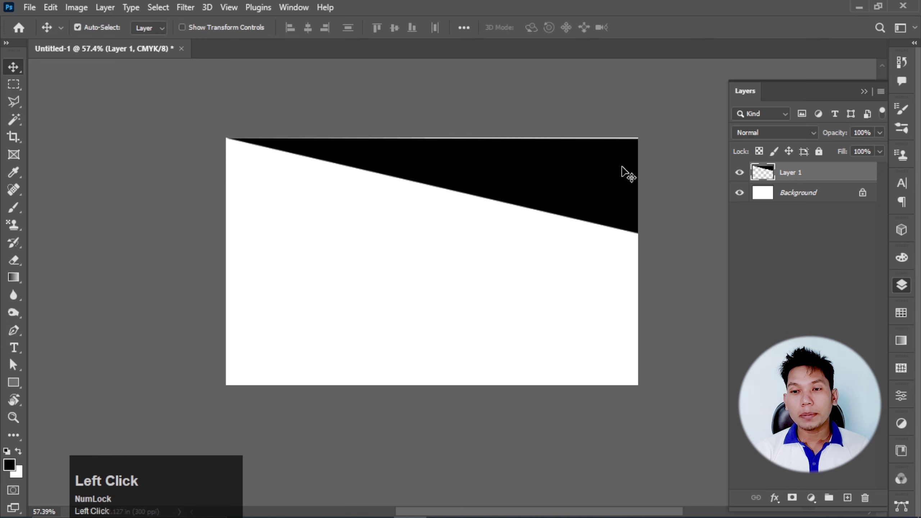
# - Free Transform the black wedge to enlarge it slightly up and to the left
pyautogui.scroll(3, 627, 172)
pyautogui.scroll(-1, 547, 174)
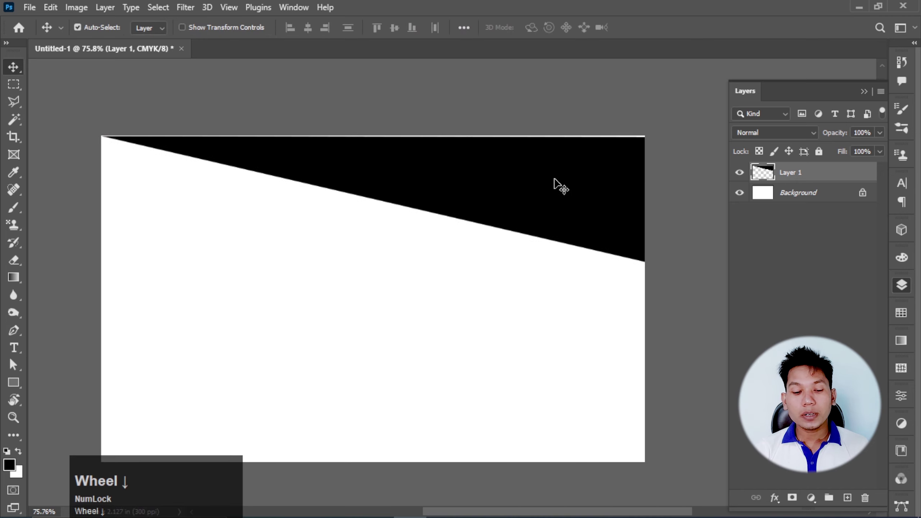
pyautogui.hotkey('ctrl', 't')
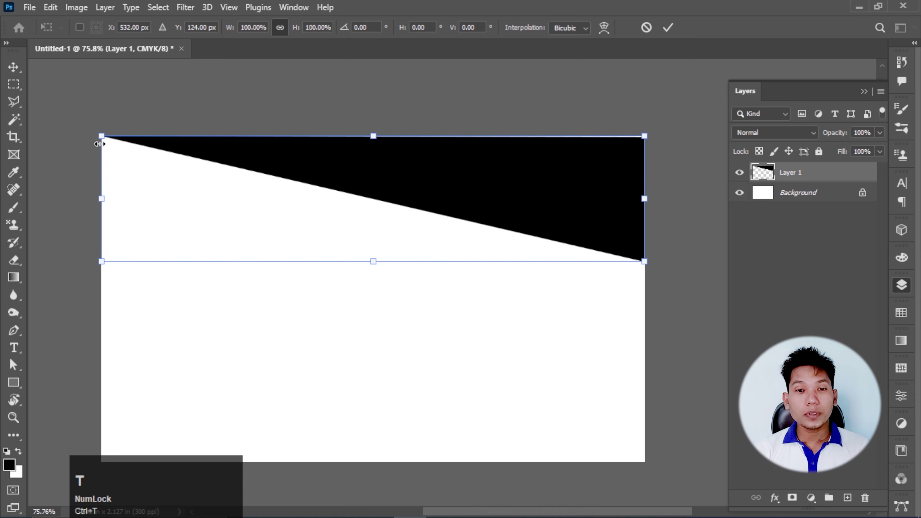
pyautogui.moveTo(101, 137); pyautogui.dragTo(89, 132)
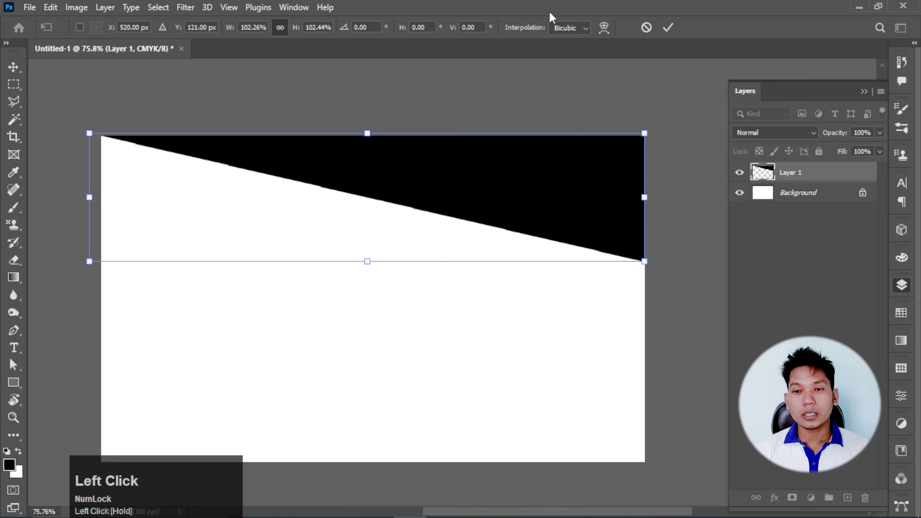
pyautogui.click(668, 28)
pyautogui.scroll(-2, 436, 130)
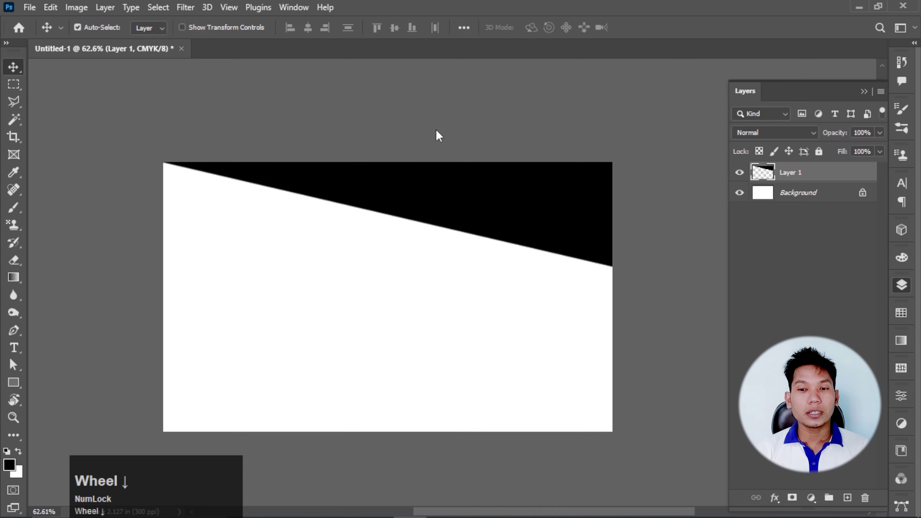
# - Turn off Auto-Select, then shorten the wedge to about 89.29% height
pyautogui.click(500, 237)
pyautogui.press('ctrl')
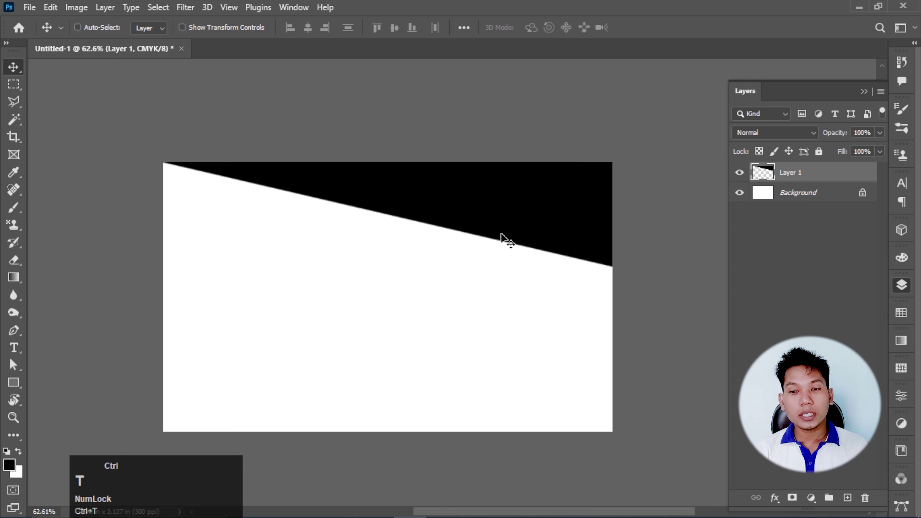
pyautogui.hotkey('ctrl', 't')
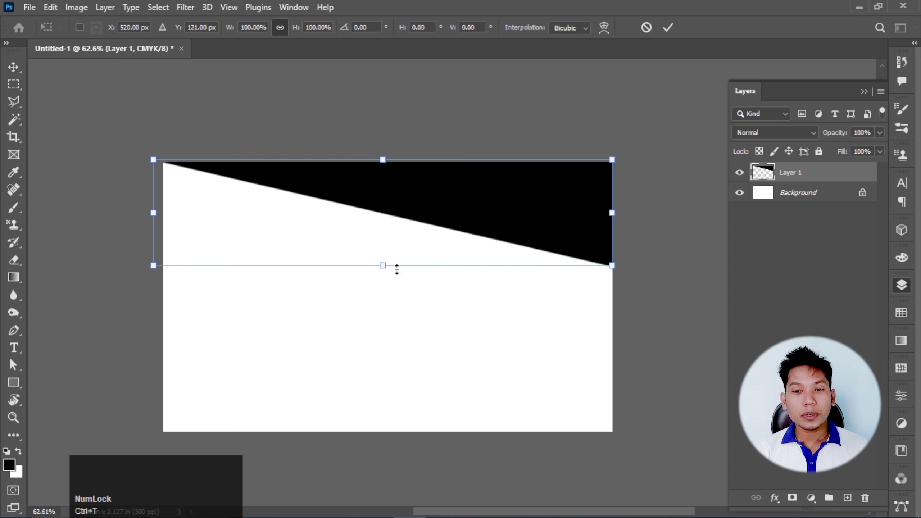
pyautogui.moveTo(382, 267); pyautogui.dragTo(386, 257)
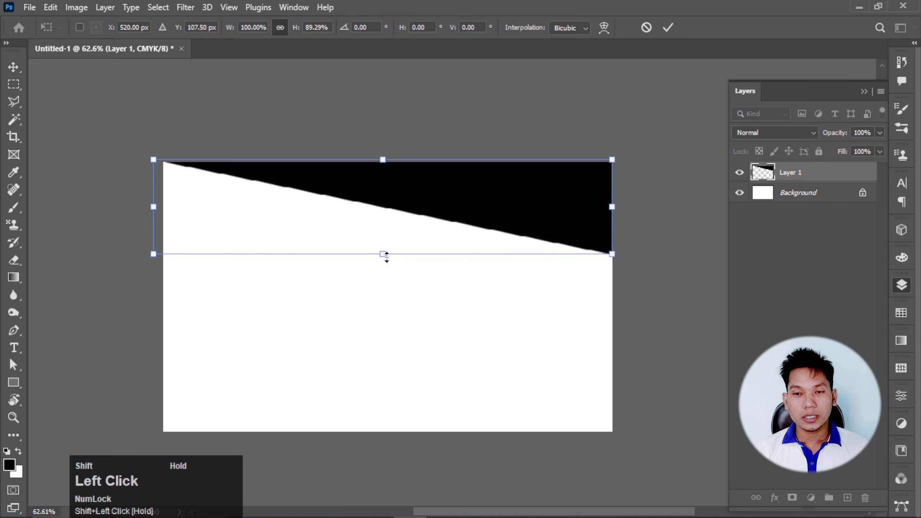
pyautogui.click(669, 27)
pyautogui.scroll(-2, 563, 177)
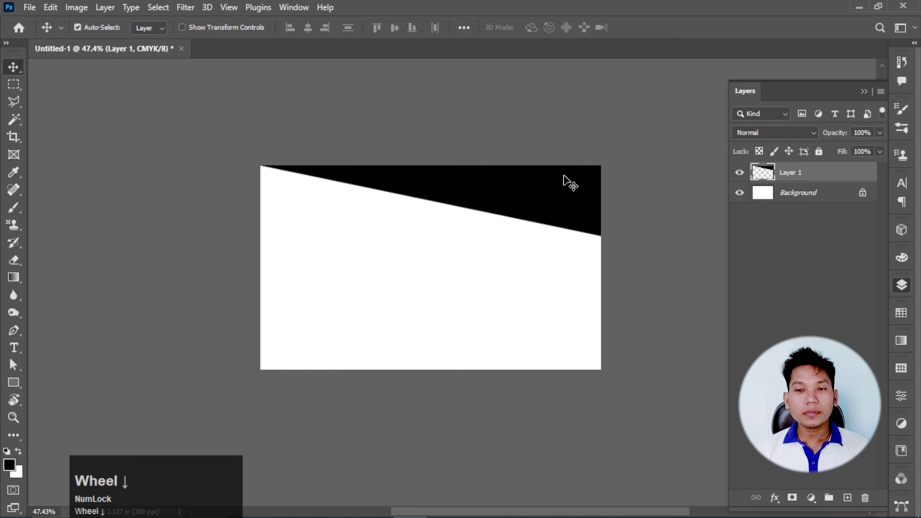
pyautogui.scroll(2, 564, 176)
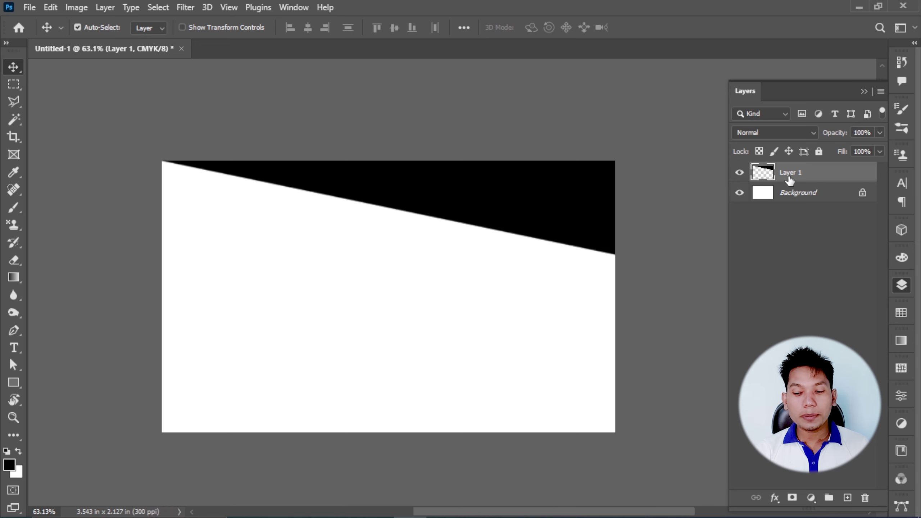
# - Duplicate the wedge, move the copy to the card's bottom, and flip it horizontally and vertically
pyautogui.hotkey('ctrl', 'j')
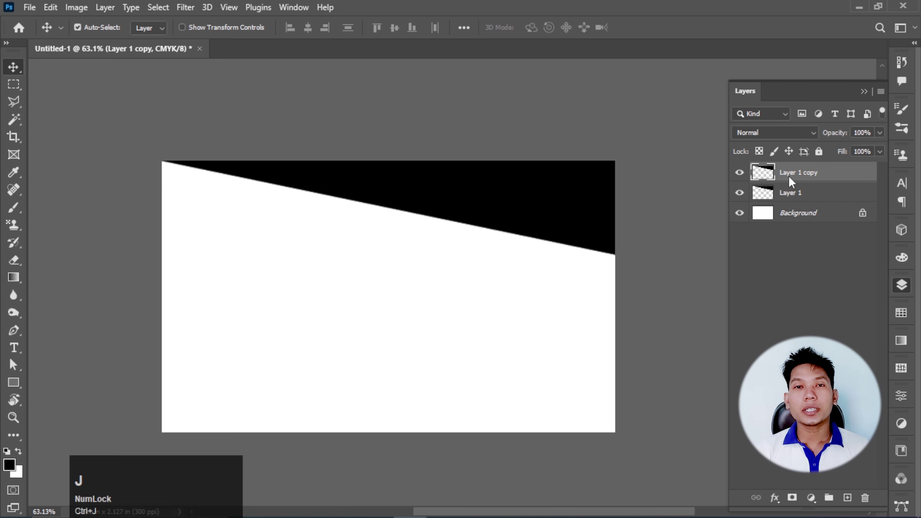
pyautogui.moveTo(582, 214); pyautogui.dragTo(587, 393)
pyautogui.hotkey('ctrl', 't')
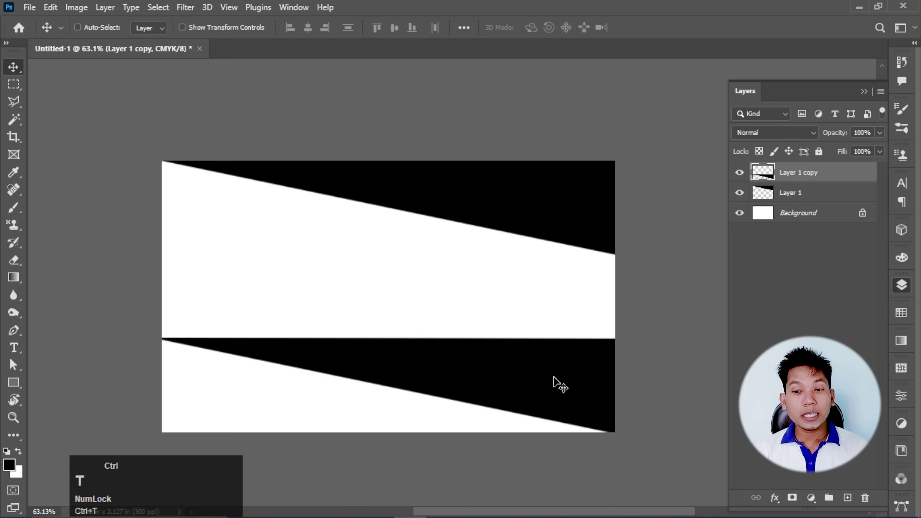
pyautogui.rightClick(555, 379)
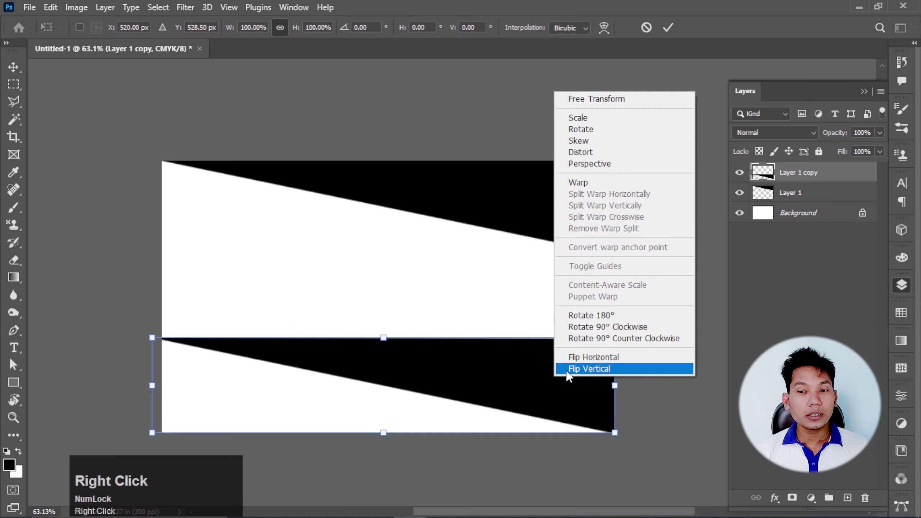
pyautogui.click(605, 358)
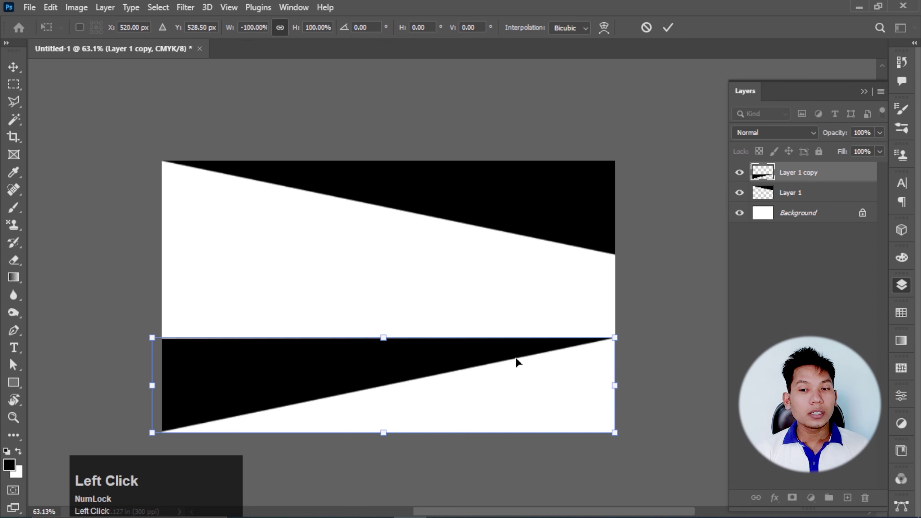
pyautogui.rightClick(508, 357)
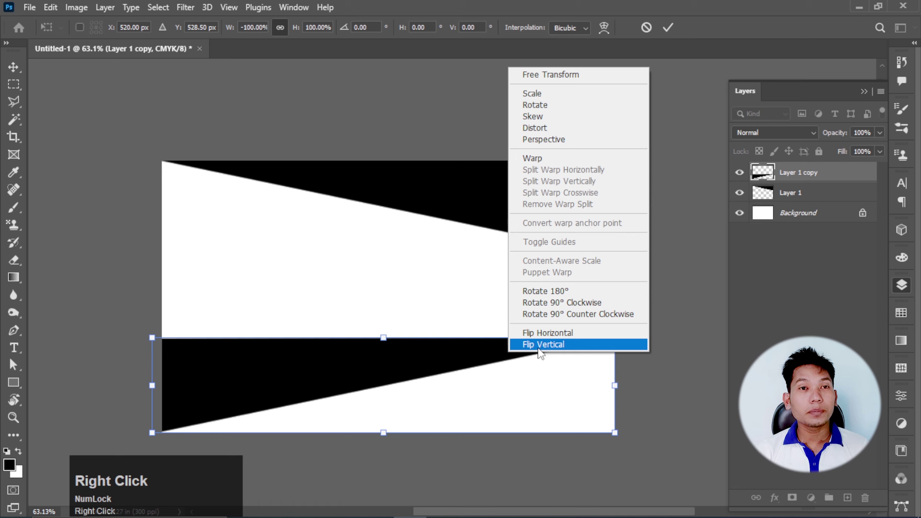
pyautogui.click(540, 347)
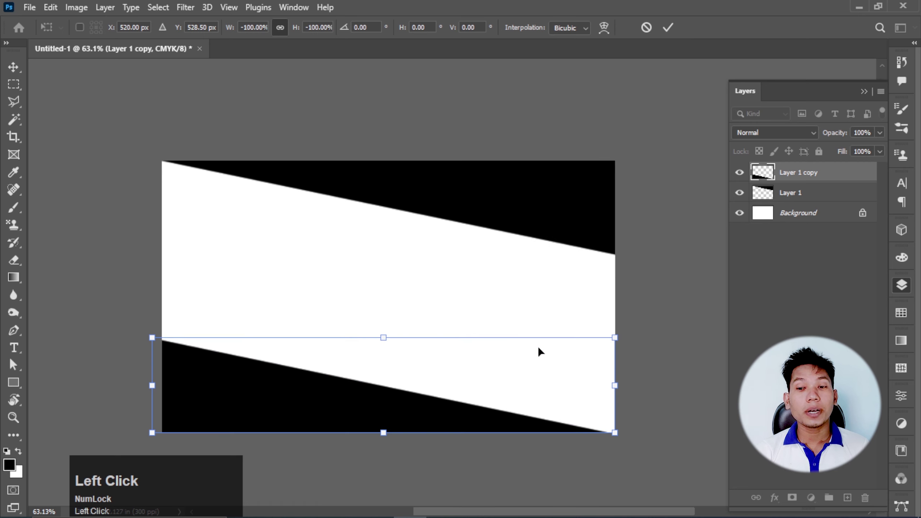
# - Nudge the flipped wedge right and up into the bottom-left corner and commit the transform
pyautogui.press('Right')
pyautogui.press('Right')
pyautogui.press('Right')
pyautogui.press('Right')
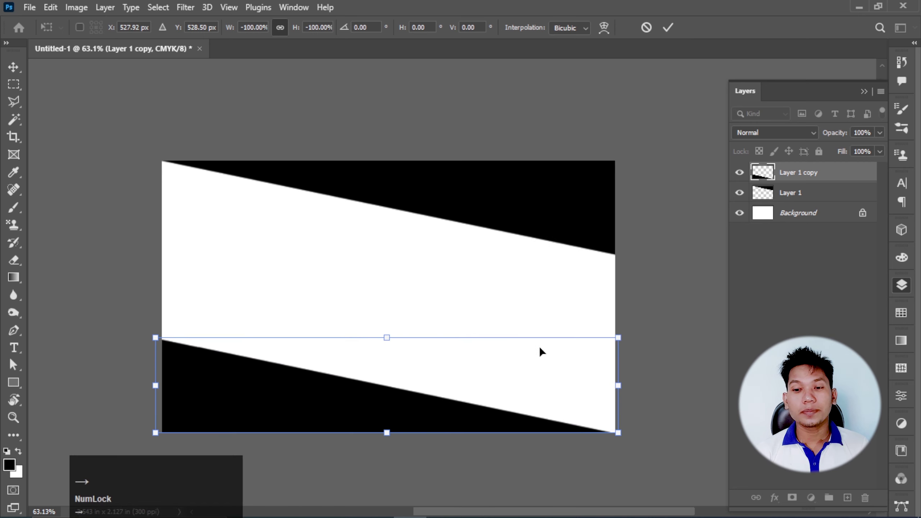
pyautogui.press('Right')
pyautogui.press('Up')
pyautogui.press('Up')
pyautogui.press('Up')
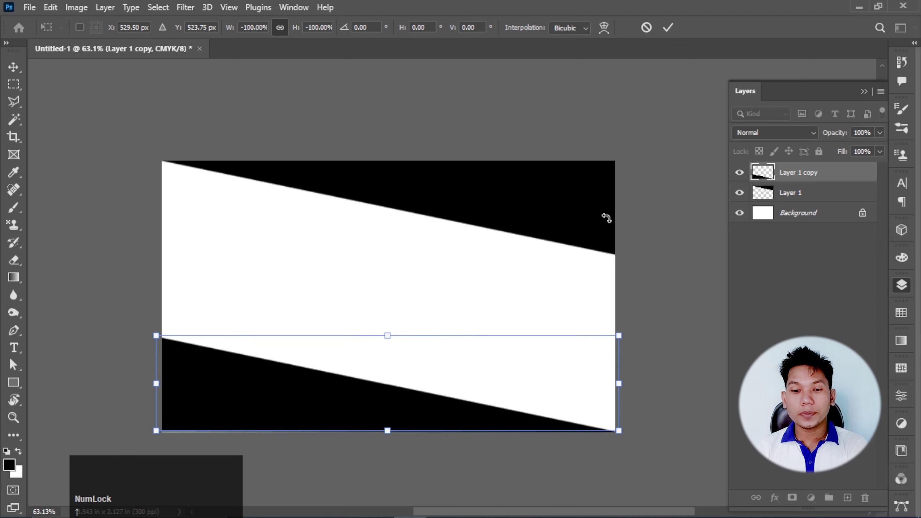
pyautogui.click(668, 29)
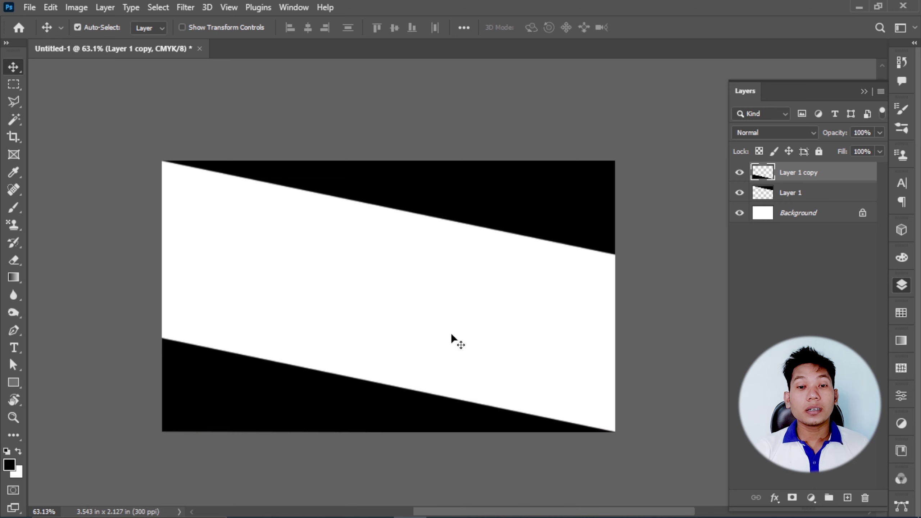
# - Make the canvas surround black, nudge the copied wedge down, then restore the Default surround
pyautogui.rightClick(95, 205)
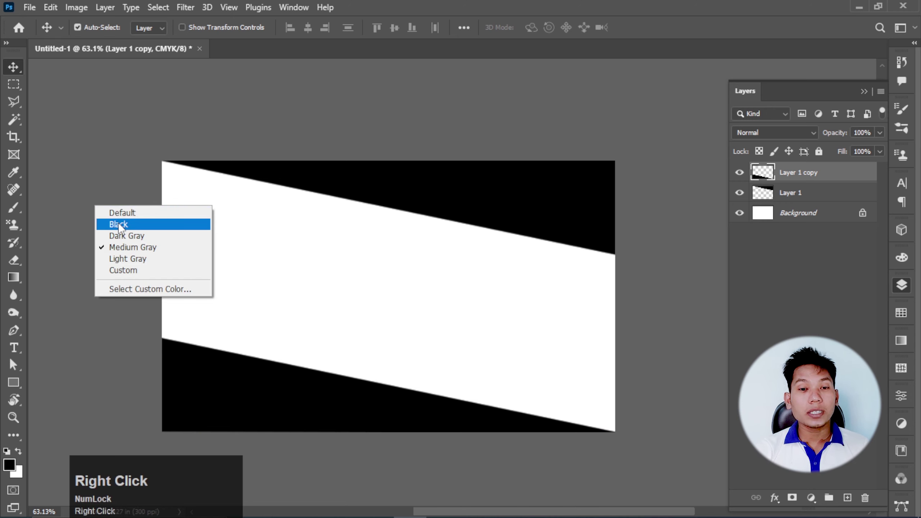
pyautogui.click(119, 225)
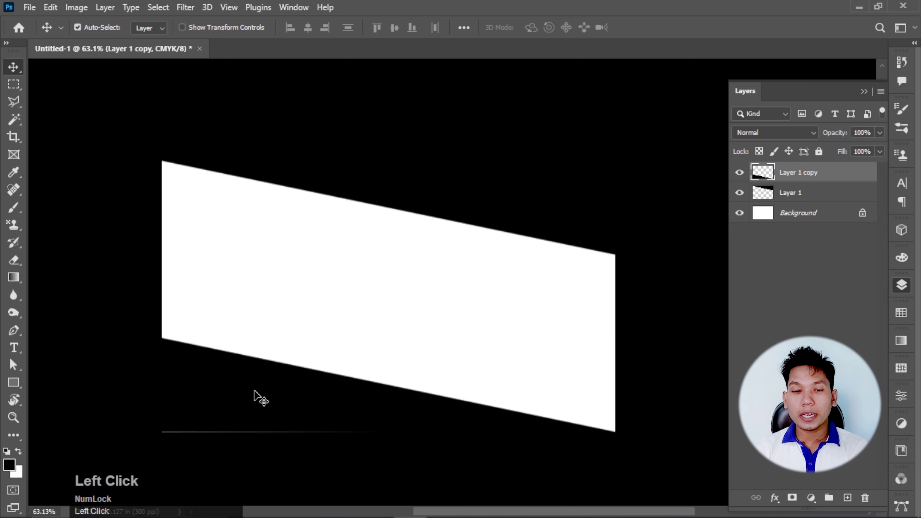
pyautogui.press('Down')
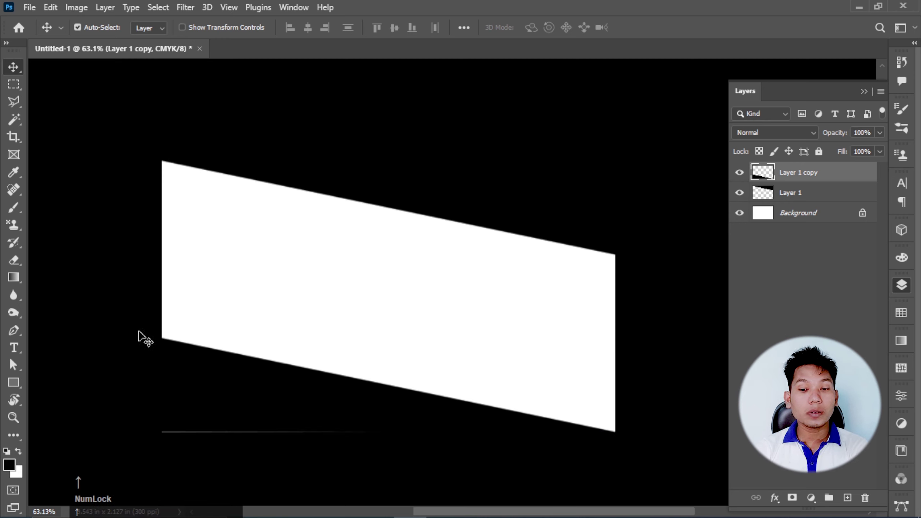
pyautogui.rightClick(72, 224)
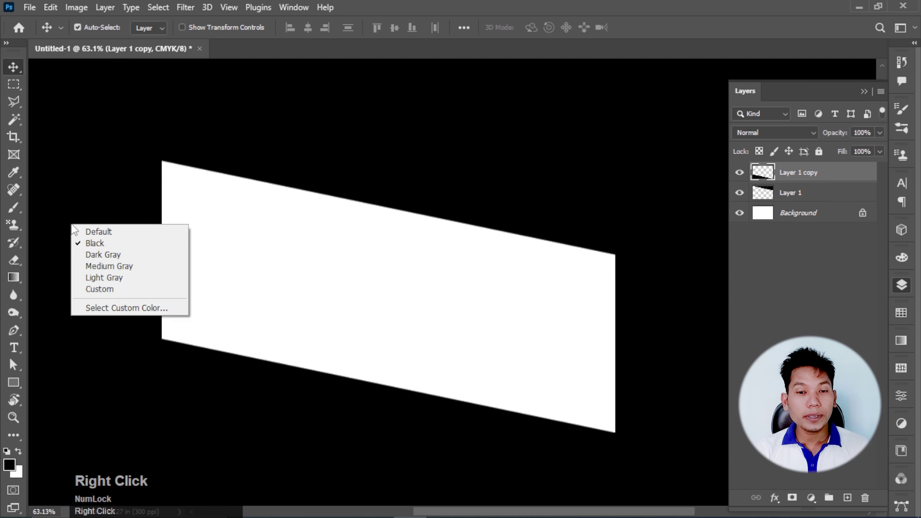
pyautogui.click(95, 231)
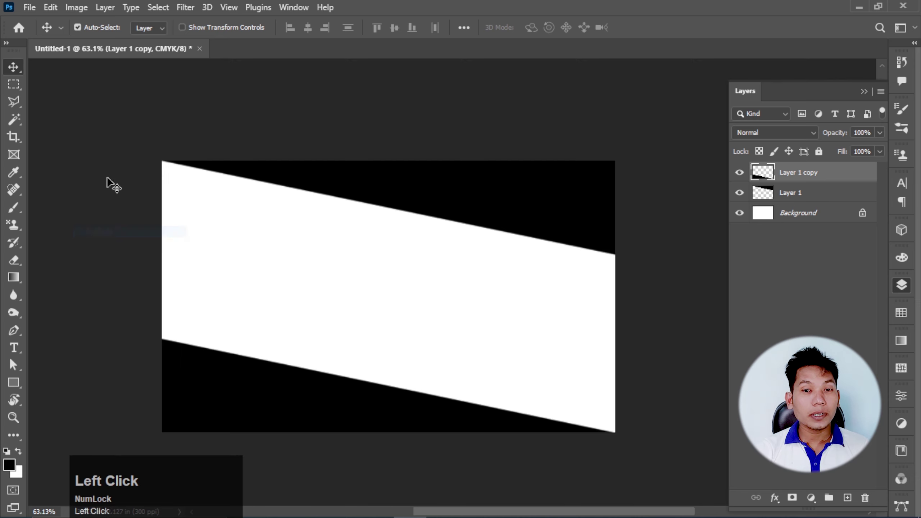
# - Cycle the canvas surround through Dark Gray, Medium Gray and Light Gray
pyautogui.rightClick(63, 177)
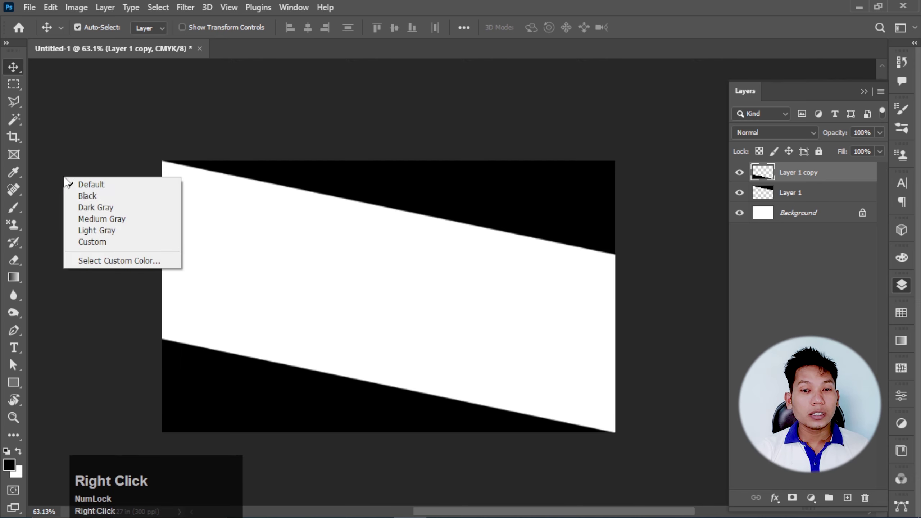
pyautogui.click(95, 211)
pyautogui.rightClick(88, 223)
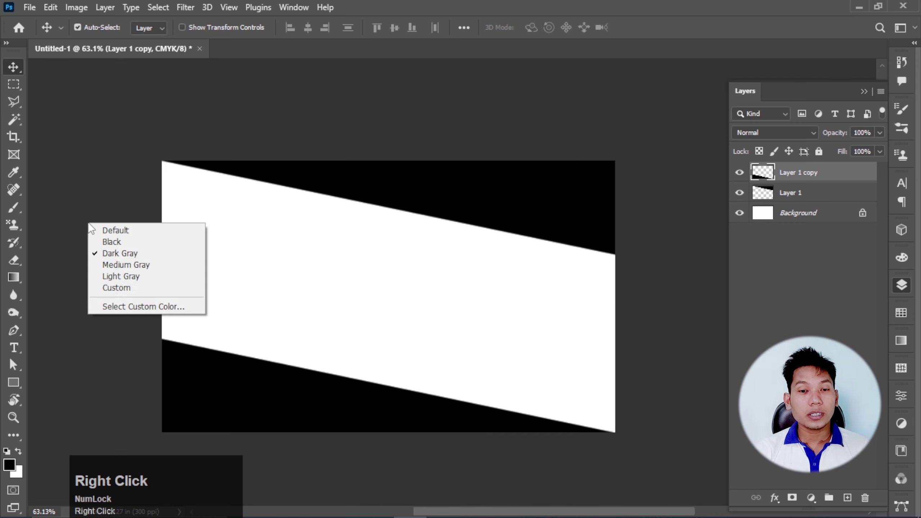
pyautogui.click(122, 265)
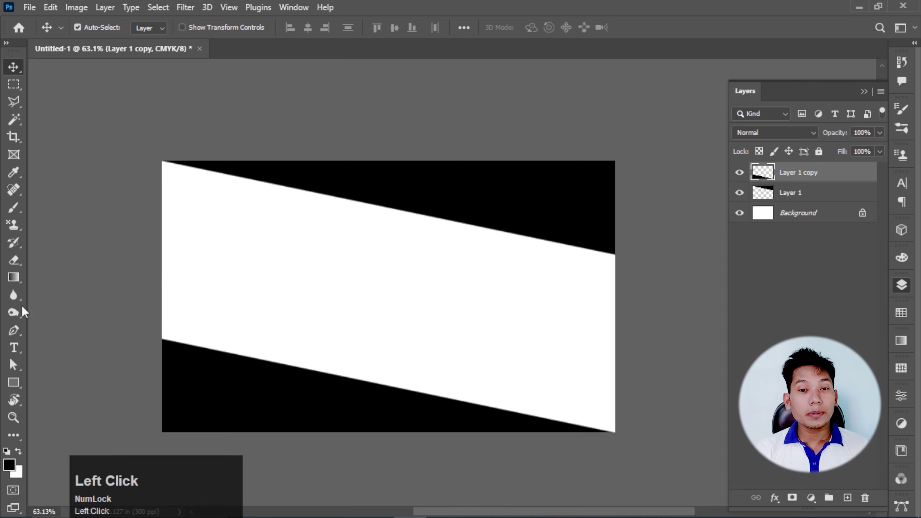
pyautogui.rightClick(78, 236)
pyautogui.click(107, 288)
# - Switch the surround to the custom blue and open the Custom Canvas Color picker (H 210, S 50)
pyautogui.rightClick(90, 269)
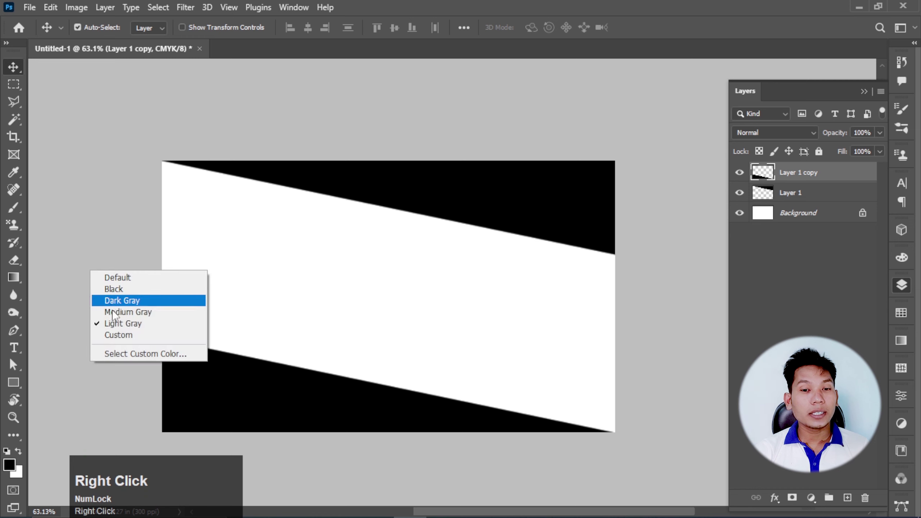
pyautogui.click(122, 335)
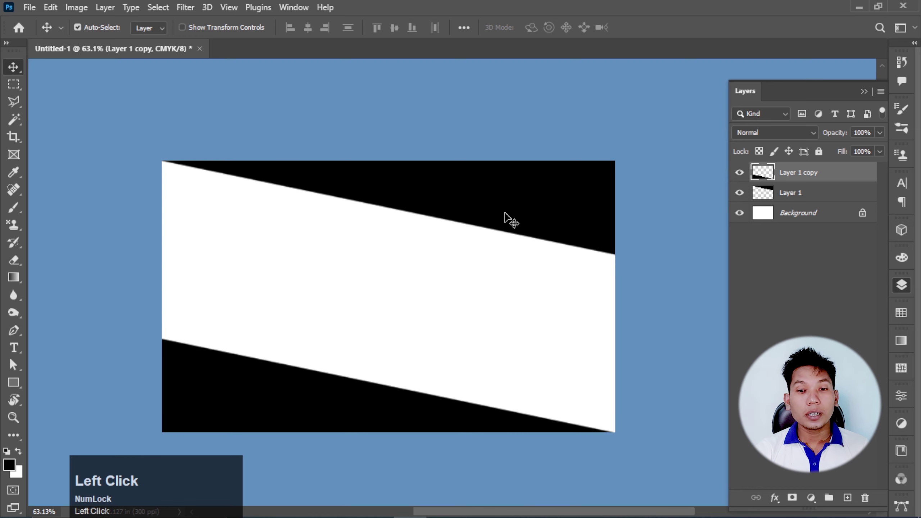
pyautogui.rightClick(71, 232)
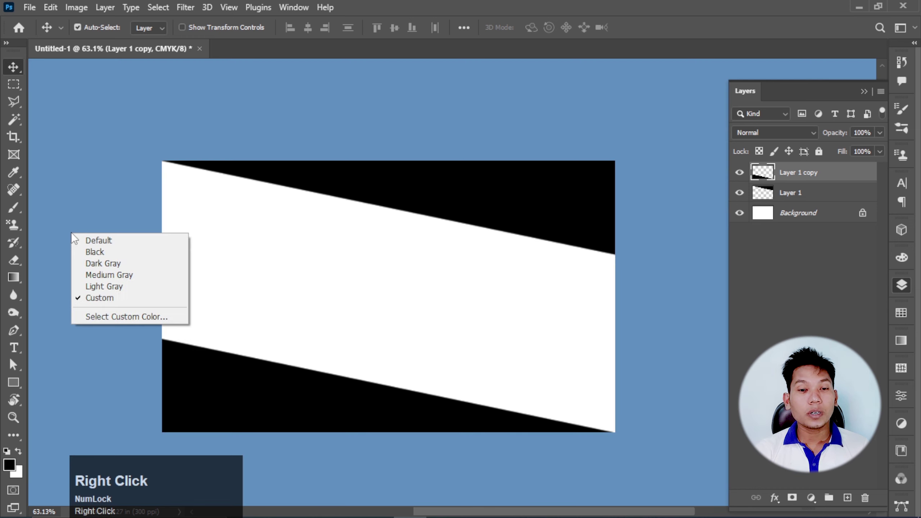
pyautogui.click(102, 316)
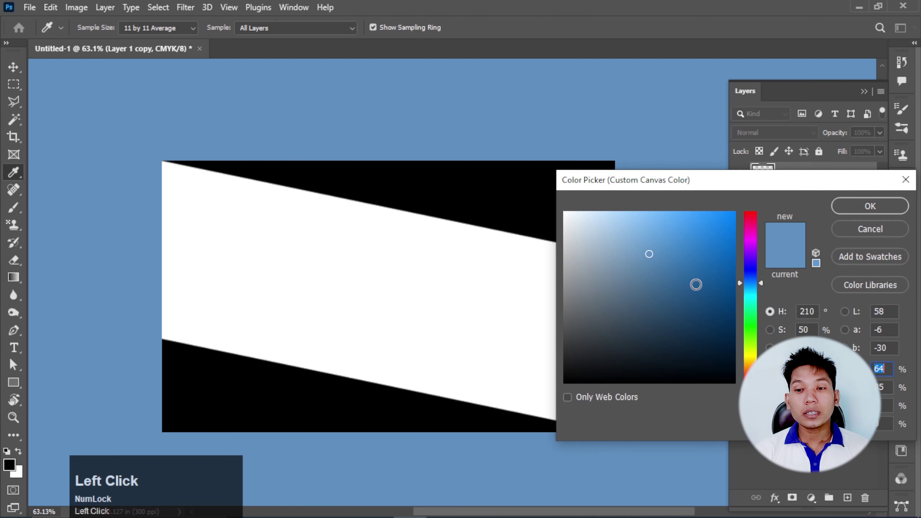
# - Apply a fully saturated bright red custom surround, then switch the surround back to Medium Gray
pyautogui.click(870, 205)
pyautogui.rightClick(74, 181)
pyautogui.click(114, 266)
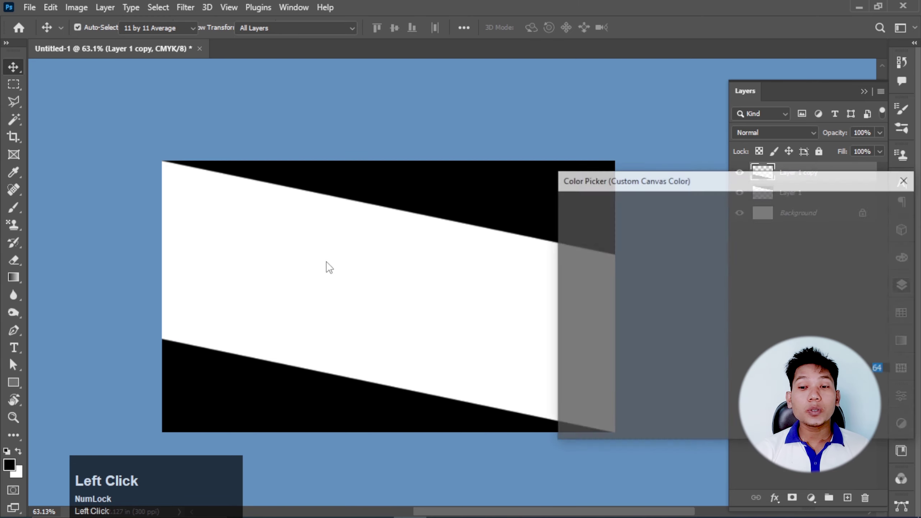
pyautogui.click(747, 219)
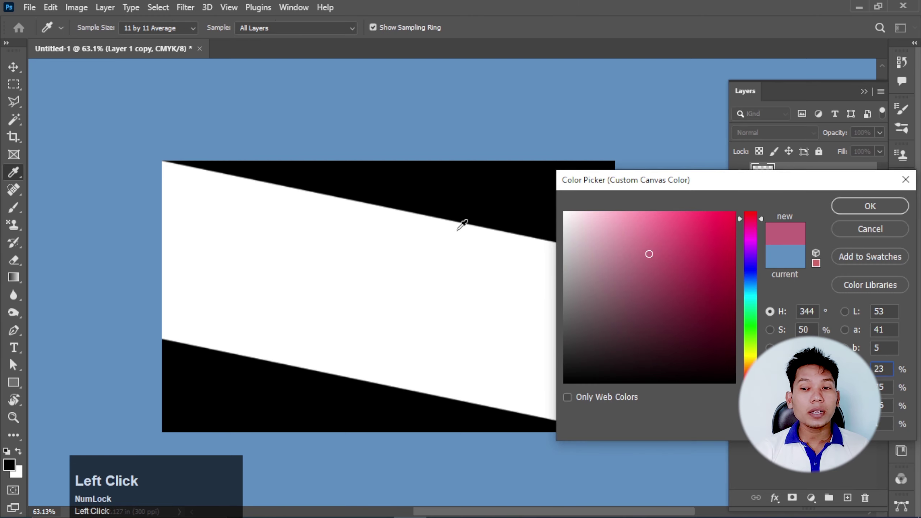
pyautogui.moveTo(723, 223); pyautogui.dragTo(734, 215)
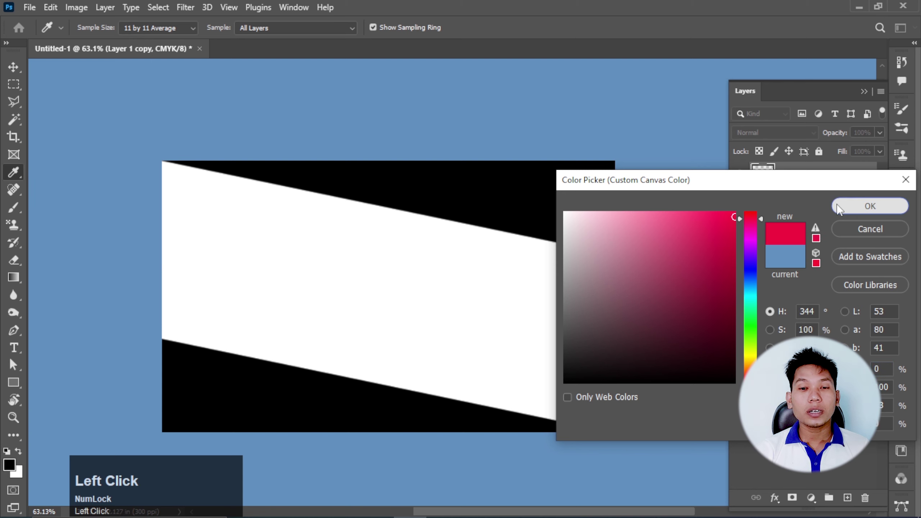
pyautogui.click(870, 205)
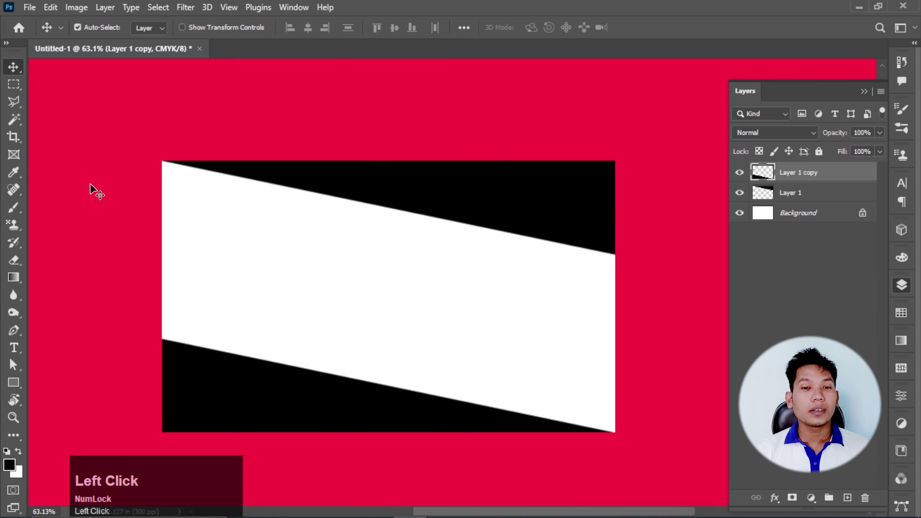
pyautogui.rightClick(80, 195)
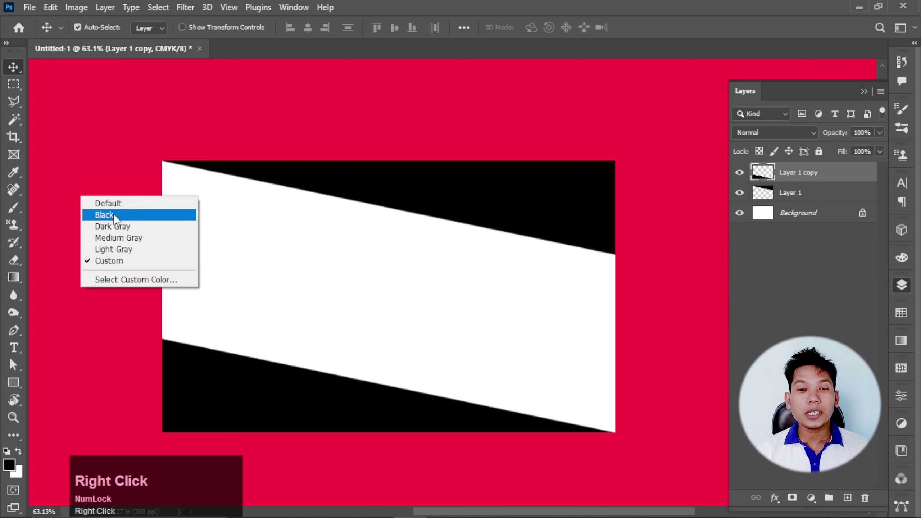
pyautogui.click(124, 236)
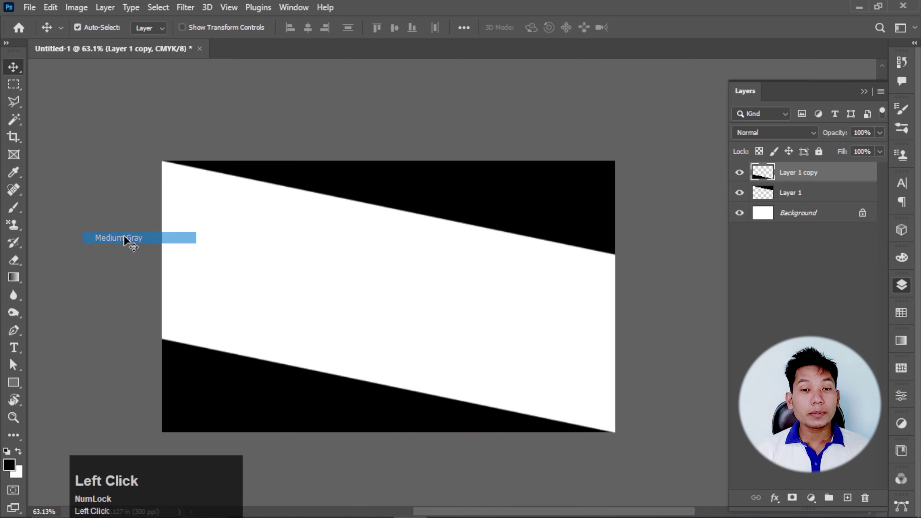
# - Select the Horizontal Type Tool, set to Times New Roman Bold at 10 pt
pyautogui.scroll(-1, 417, 228)
pyautogui.scroll(1, 347, 277)
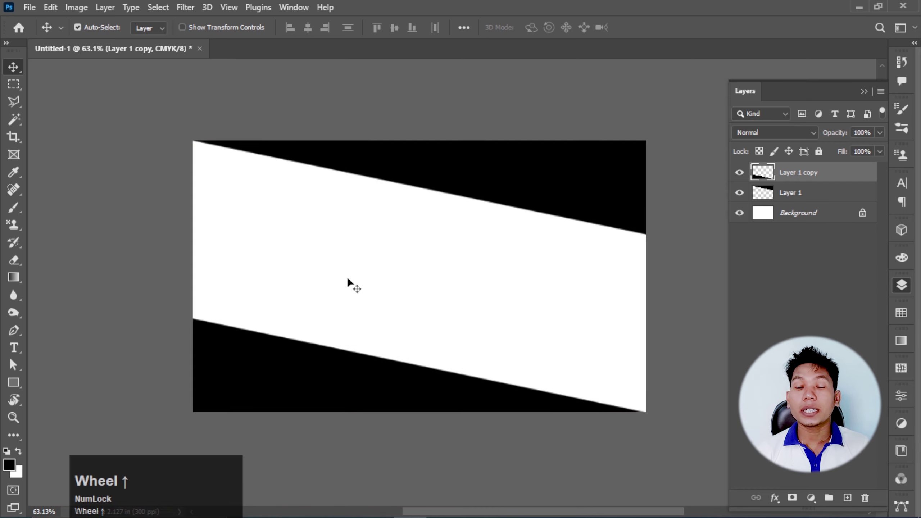
pyautogui.click(15, 349)
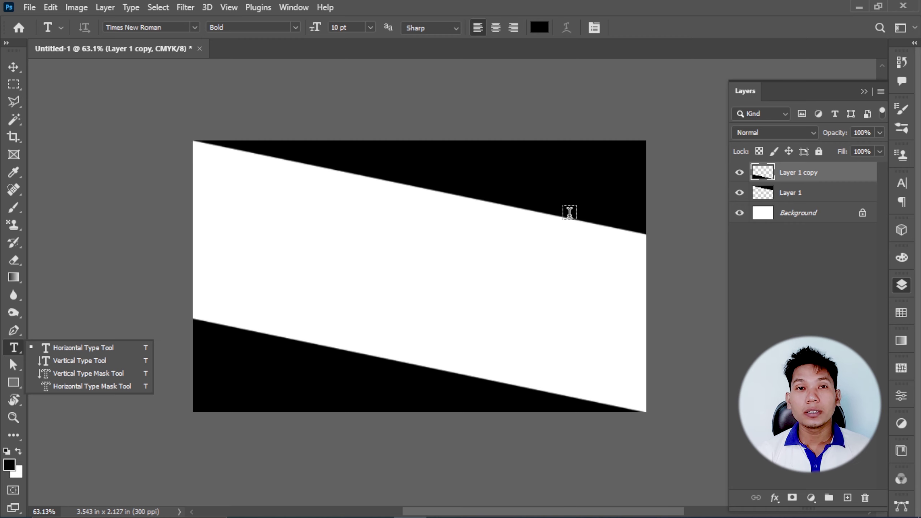
# - Place a text line in the card's upper left and start typing the card's name over the placeholder
pyautogui.click(224, 179)
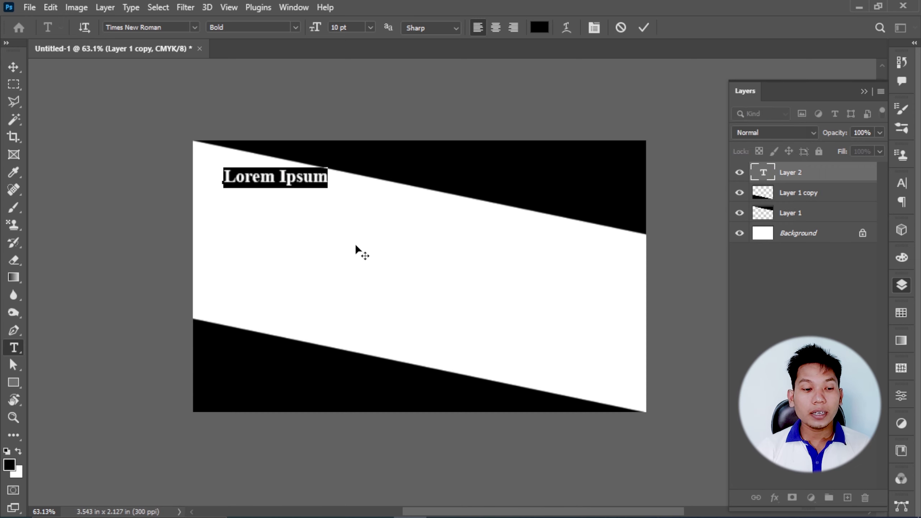
pyautogui.hotkey('ctrl', 'shift', 's')
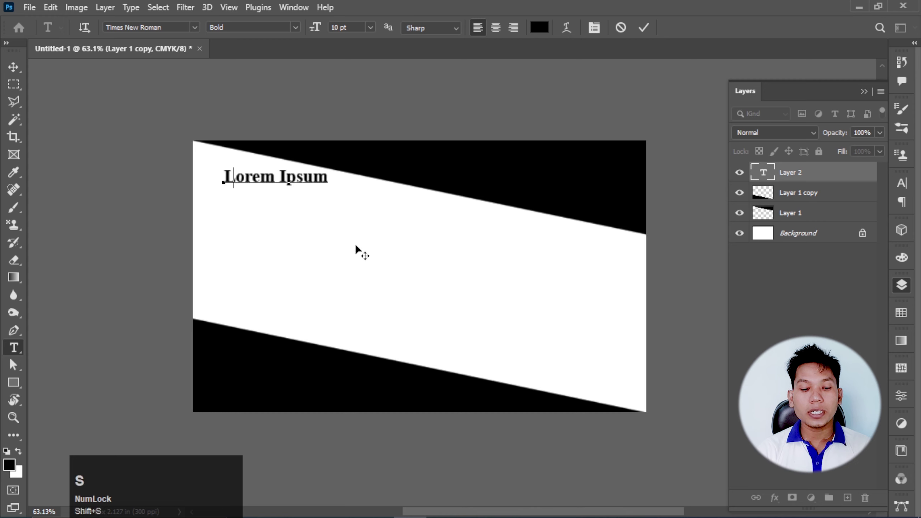
pyautogui.write('hree ')
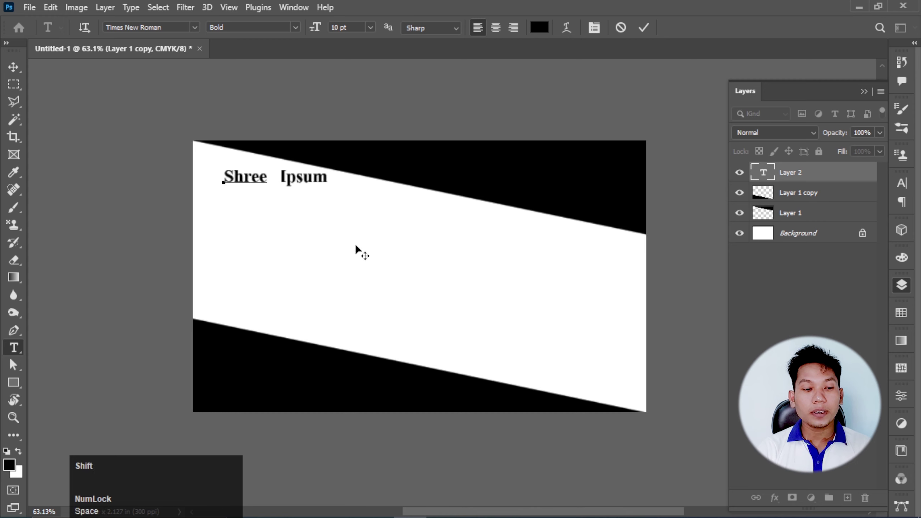
pyautogui.write('Ne')
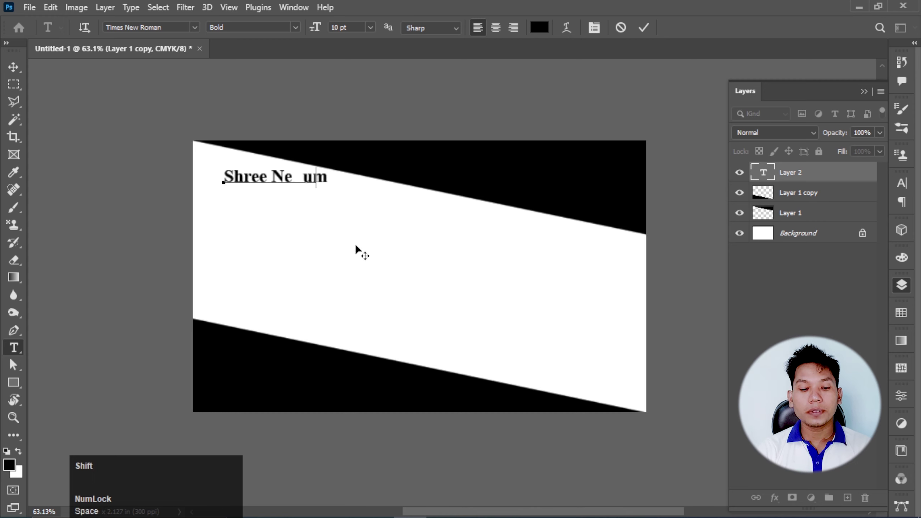
pyautogui.write('pal A')
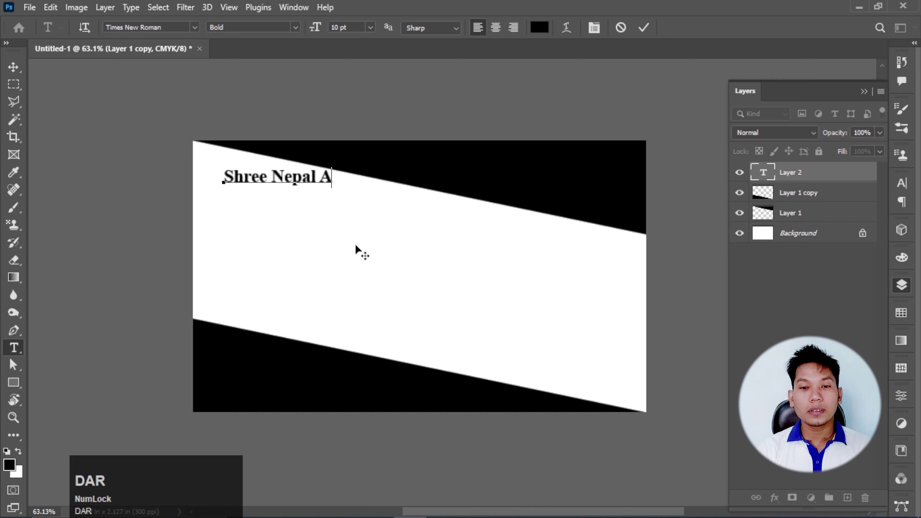
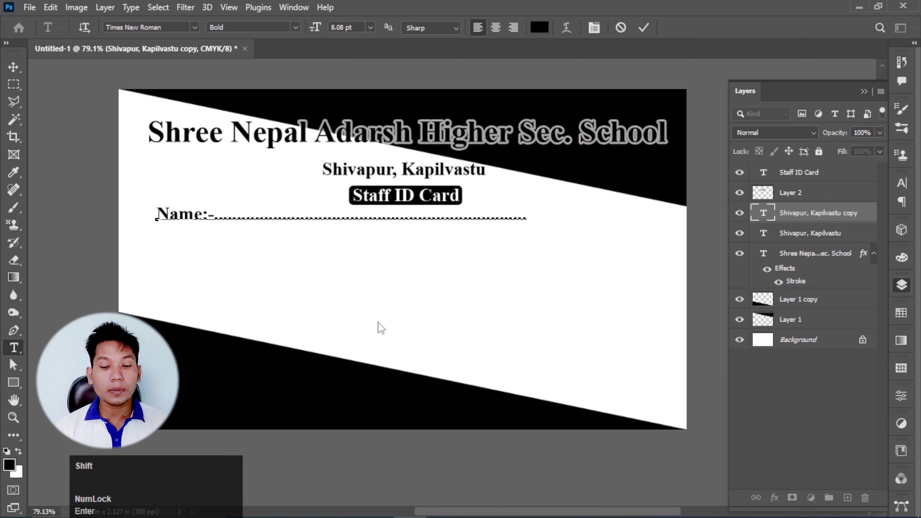
# - Type dotted 'Post:-', 'Date of Issue:-' and 'Valid Up To:-' lines, each on its own line
pyautogui.write('Post ')
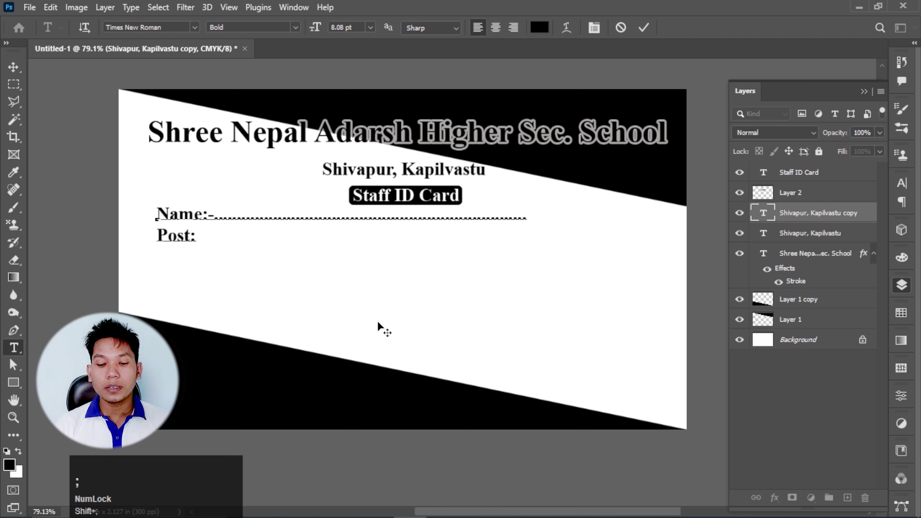
pyautogui.write('-..........................')
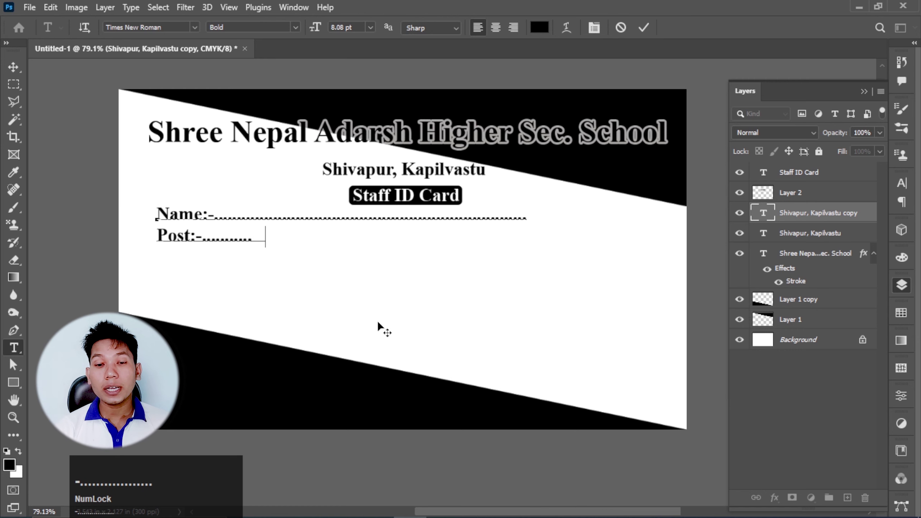
pyautogui.write('..............................')
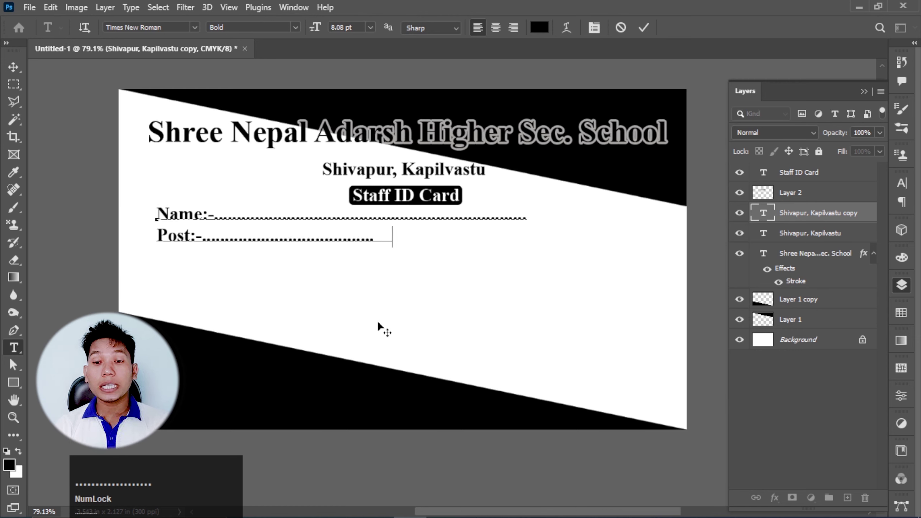
pyautogui.write('.....................................')
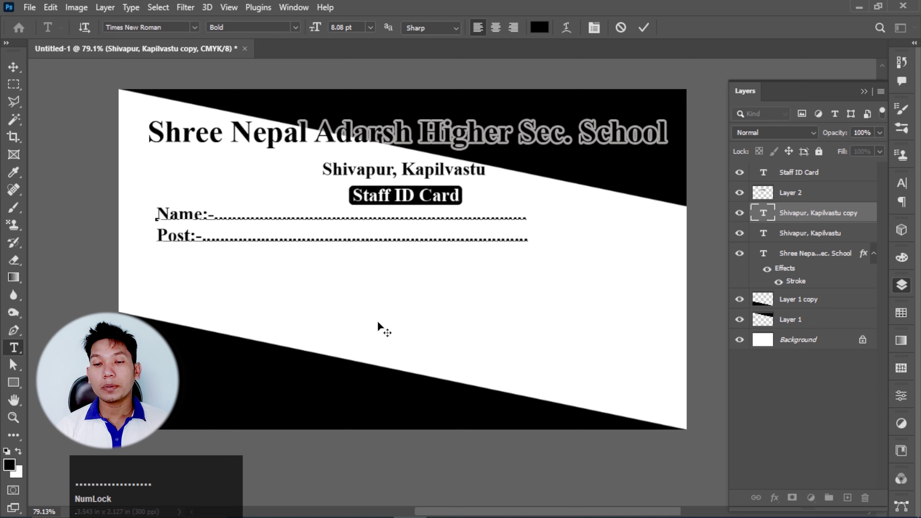
pyautogui.press('Return')
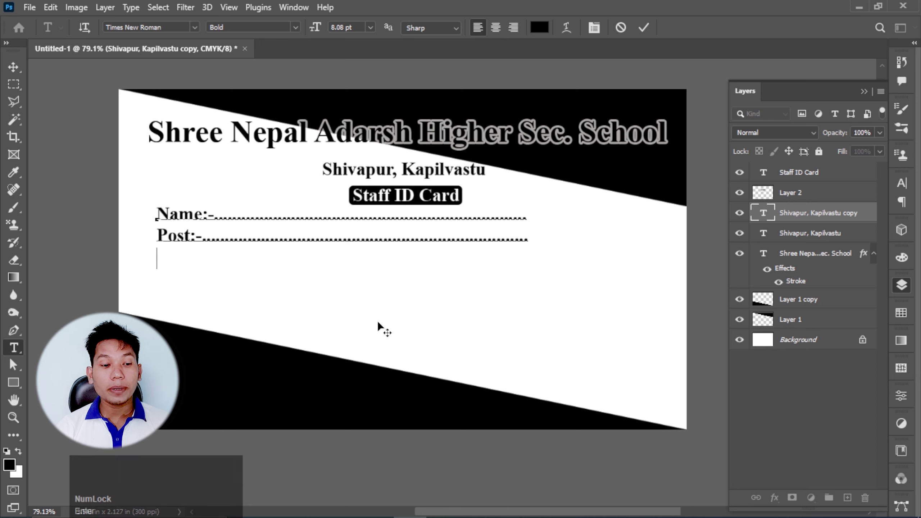
pyautogui.write('Da')
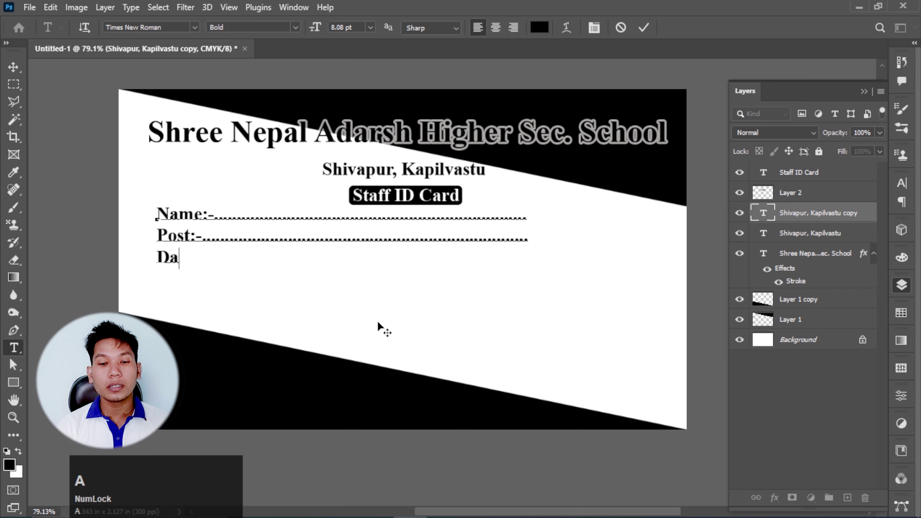
pyautogui.write('te of ')
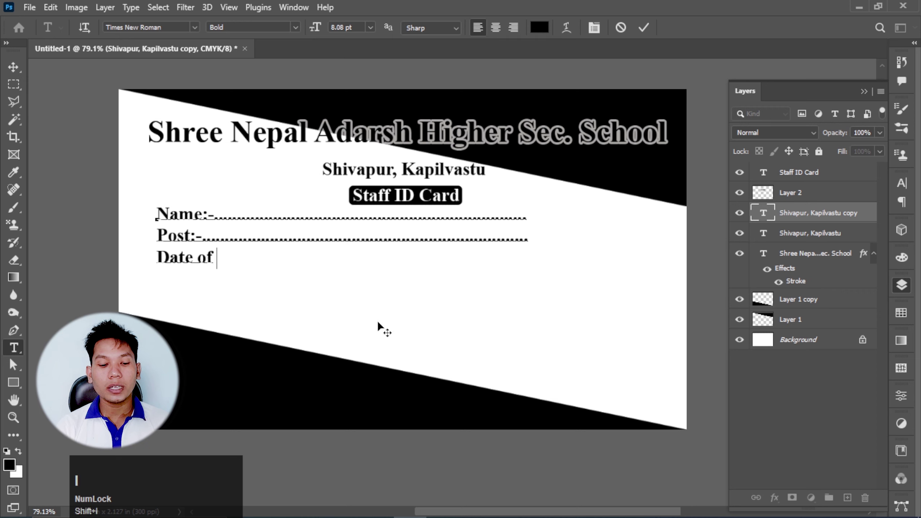
pyautogui.write('Issue:')
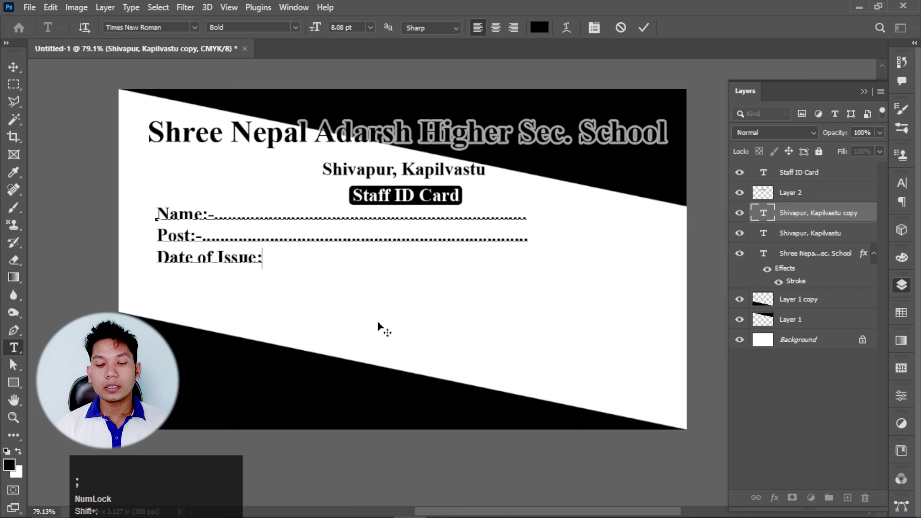
pyautogui.write('-...............')
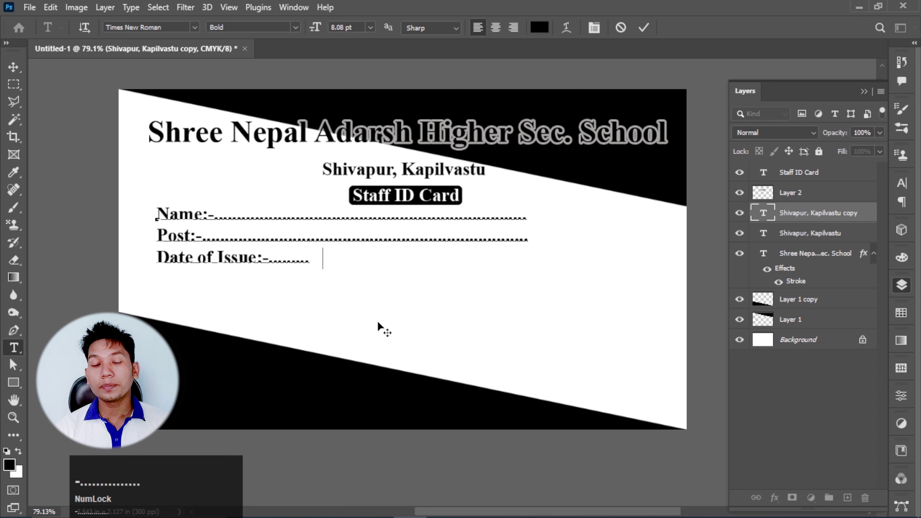
pyautogui.write('...............................................................................')
pyautogui.press('BackSpace')
pyautogui.press('Return')
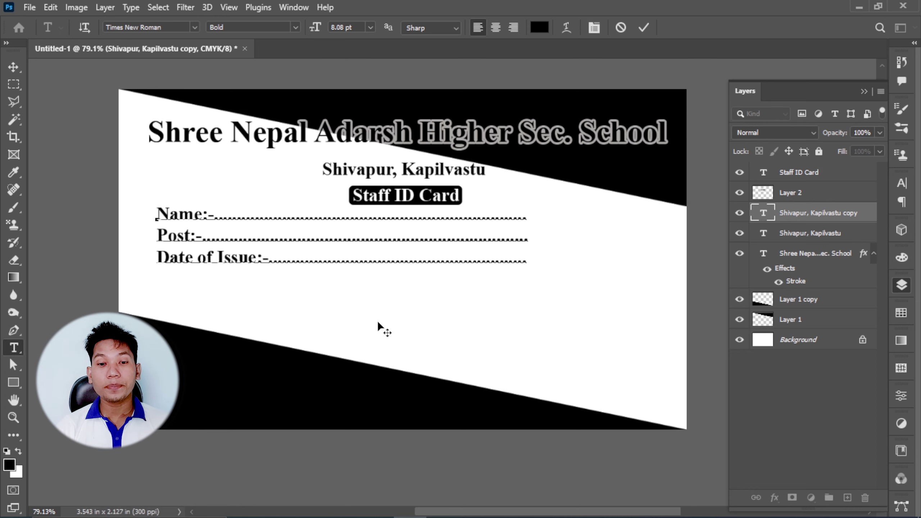
pyautogui.write('Val')
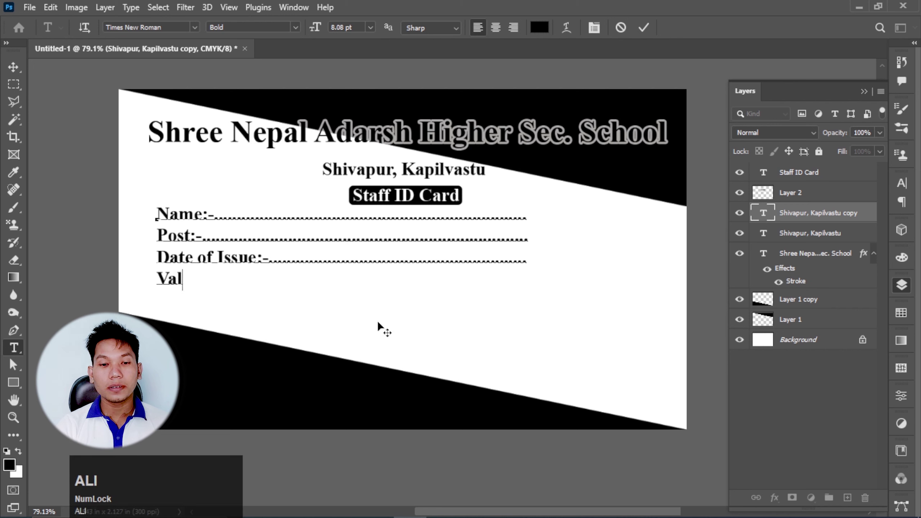
pyautogui.write('id Up ')
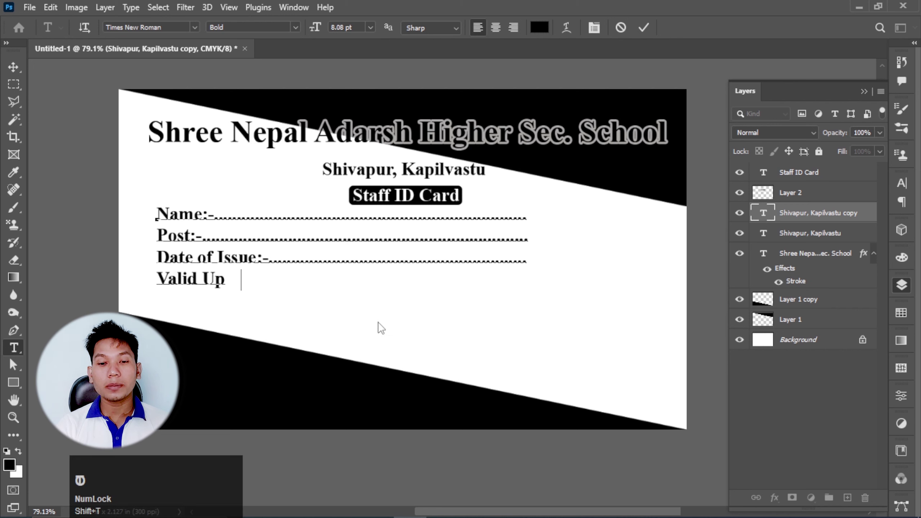
pyautogui.write('To:-')
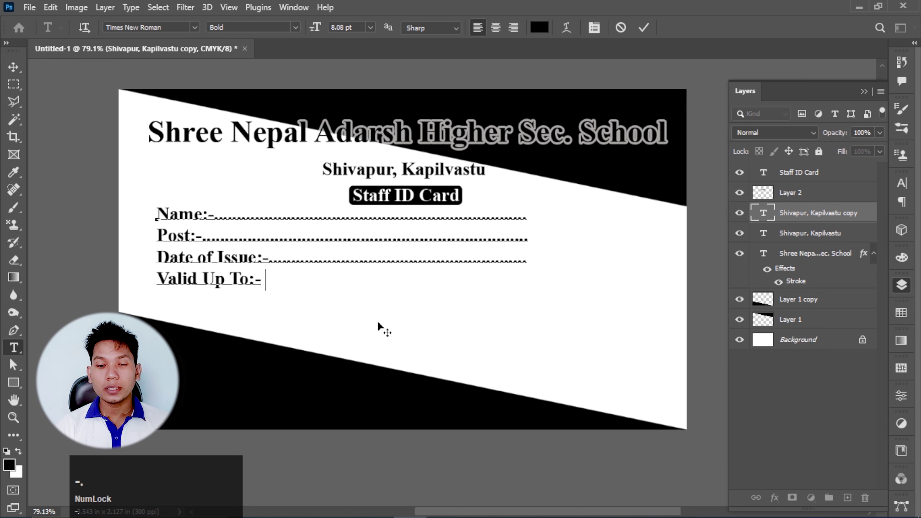
pyautogui.write('....................')
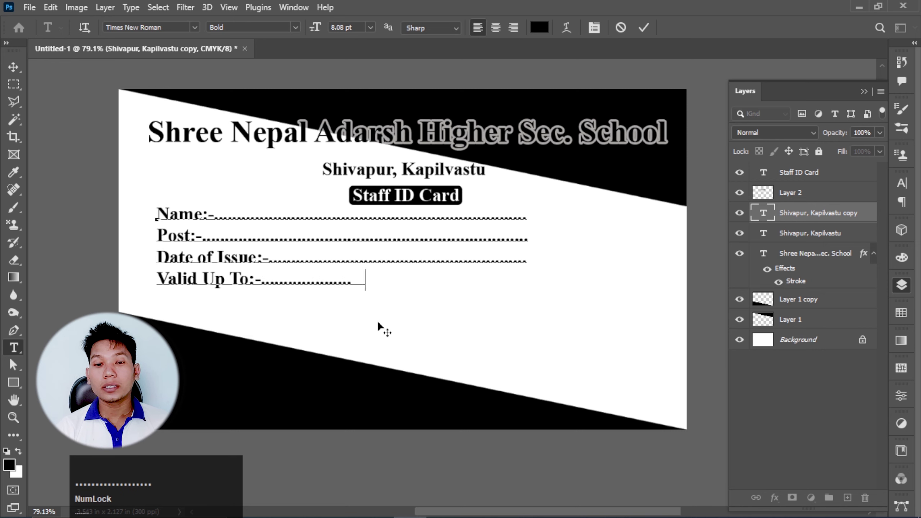
pyautogui.write('...................................................................')
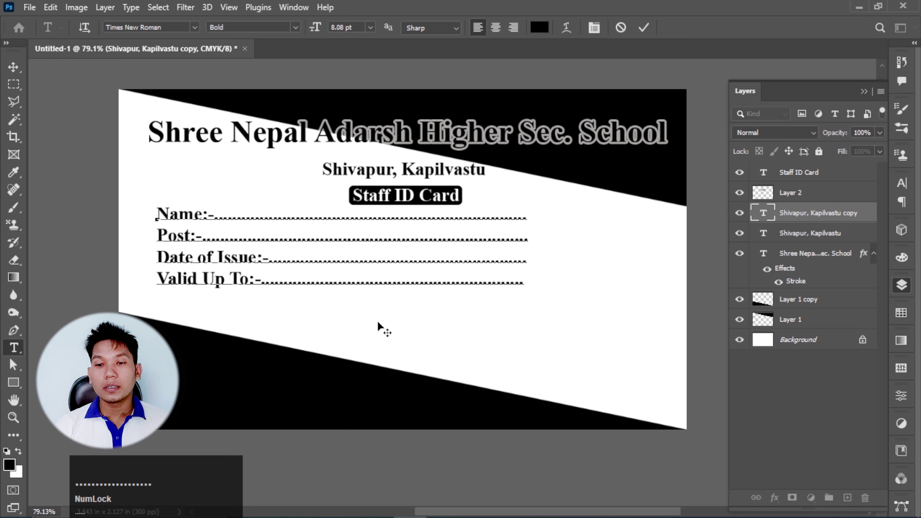
pyautogui.write('.')
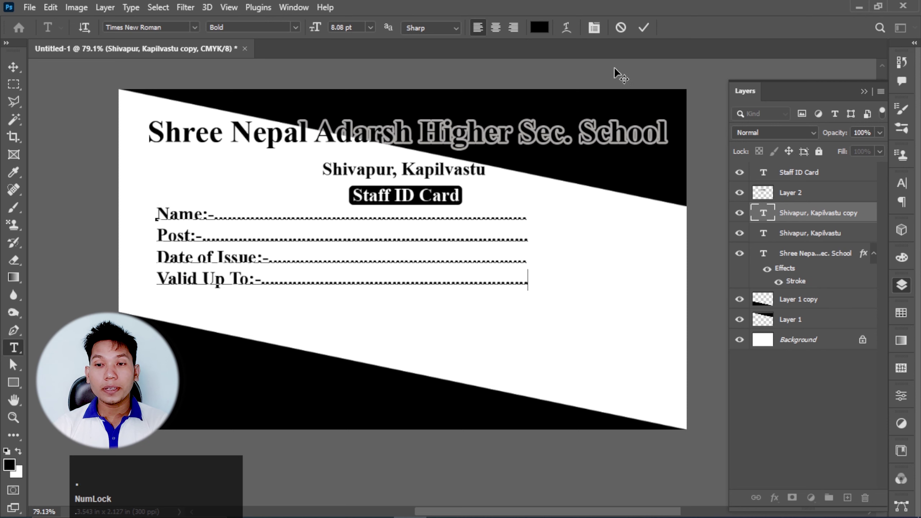
# - Shift the info text block slightly left and down, then select all its lines
pyautogui.click(643, 32)
pyautogui.press('v')
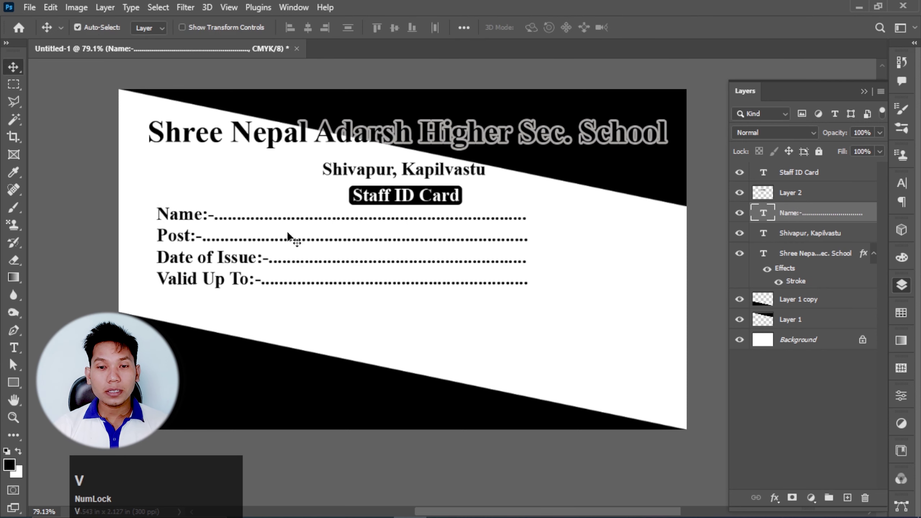
pyautogui.click(283, 249)
pyautogui.moveTo(283, 249); pyautogui.dragTo(278, 259)
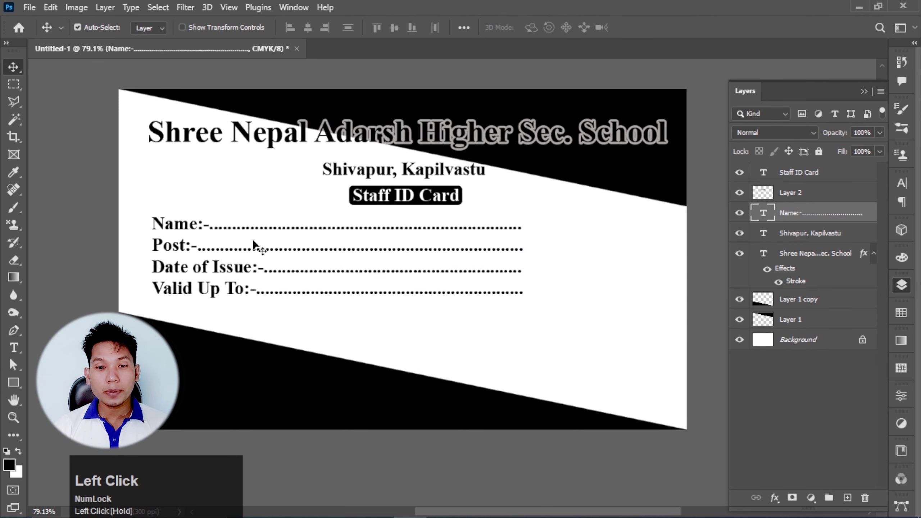
pyautogui.click(312, 253)
pyautogui.doubleClick(259, 261)
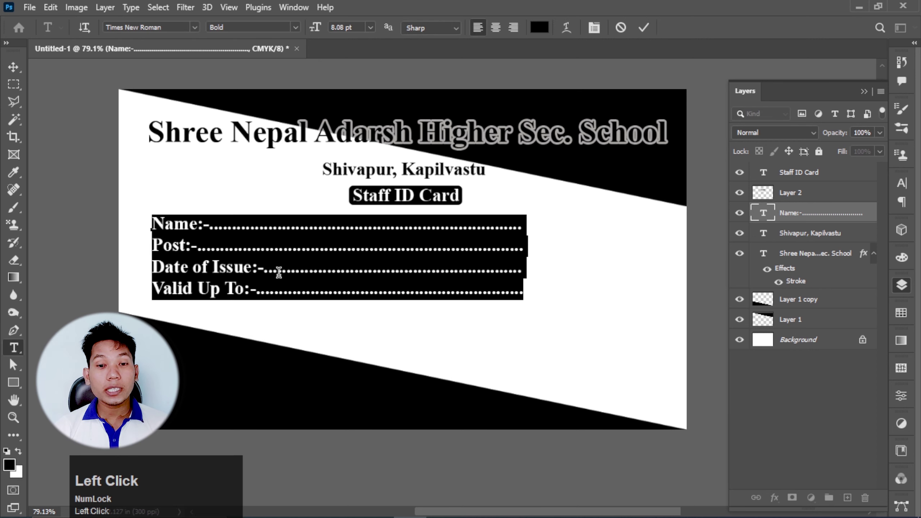
# - Set the info lines' leading to 13 pt in the Character panel and commit
pyautogui.click(902, 183)
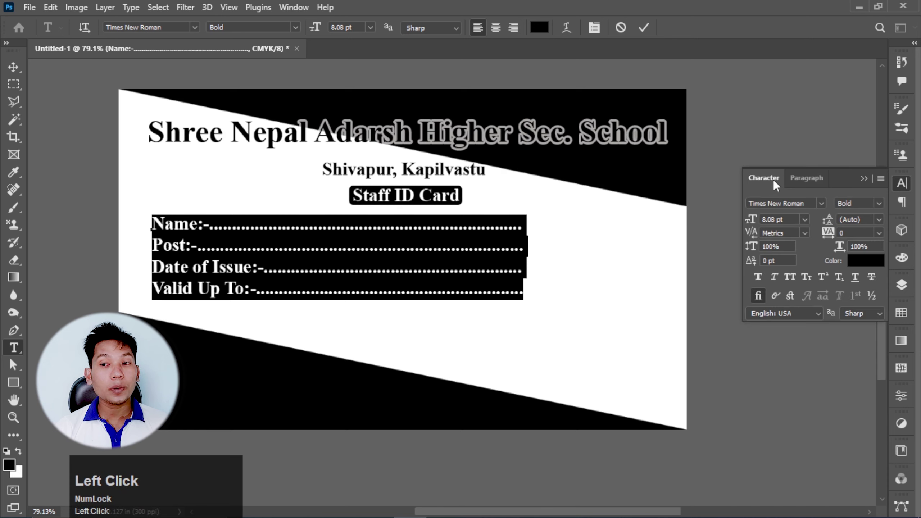
pyautogui.click(879, 220)
pyautogui.click(867, 309)
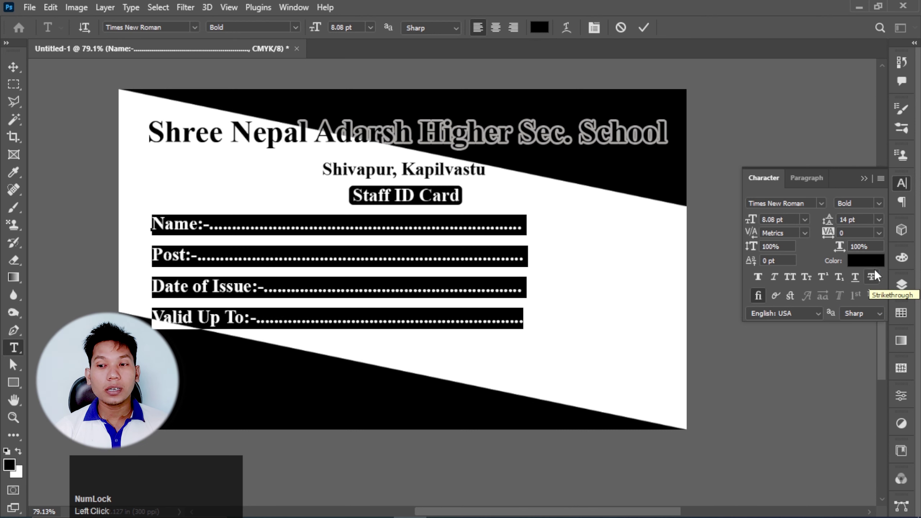
pyautogui.click(878, 220)
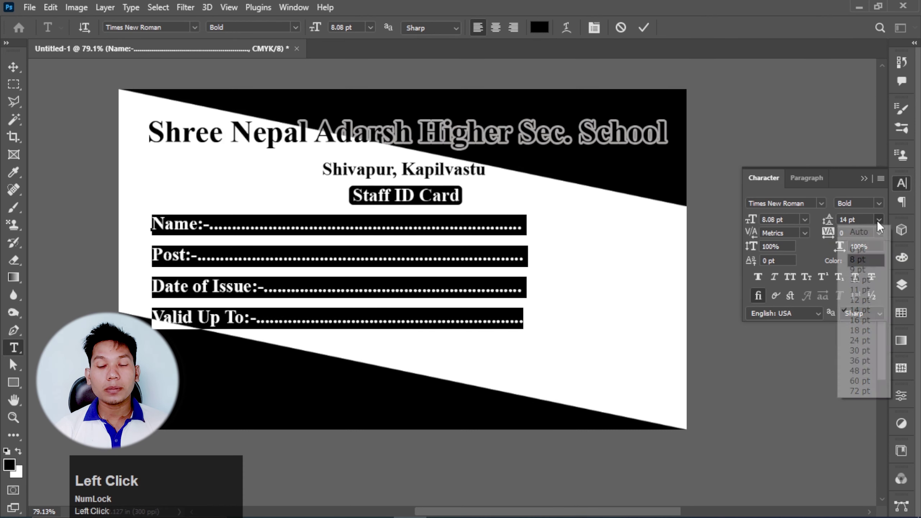
pyautogui.click(860, 300)
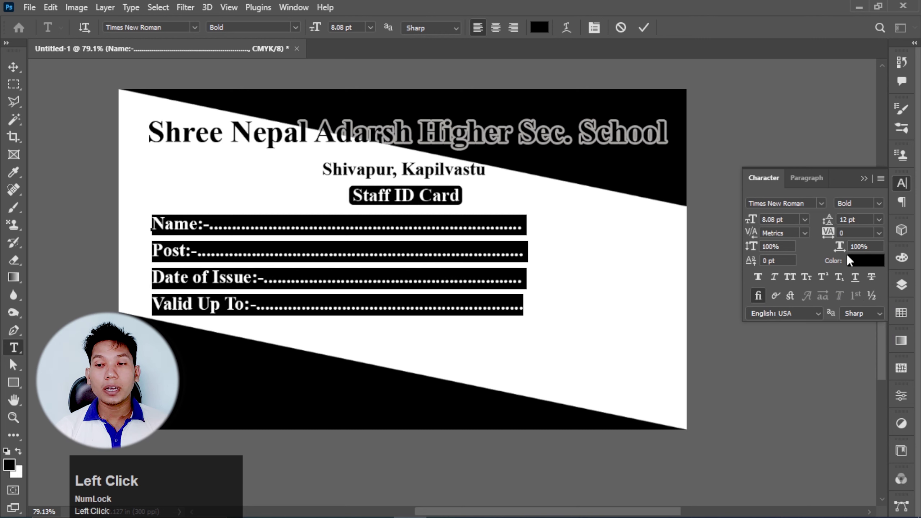
pyautogui.moveTo(858, 220); pyautogui.dragTo(778, 223)
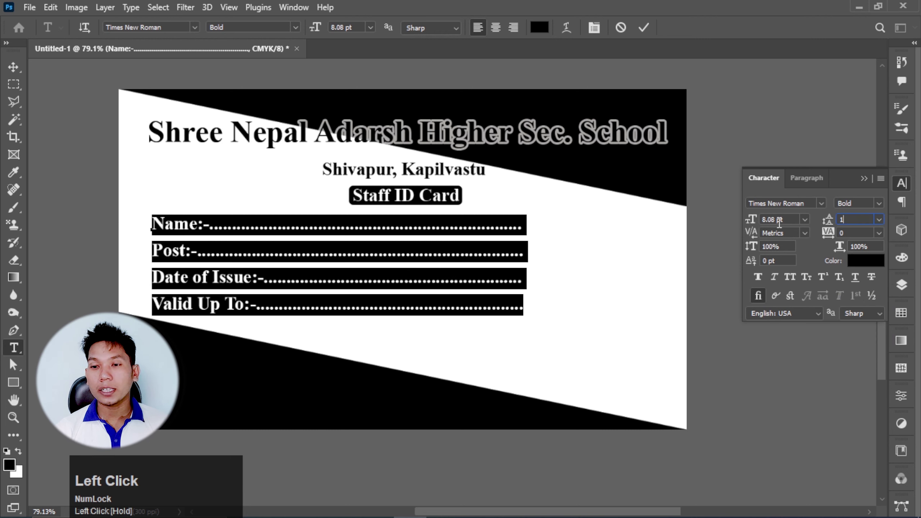
pyautogui.press('Return')
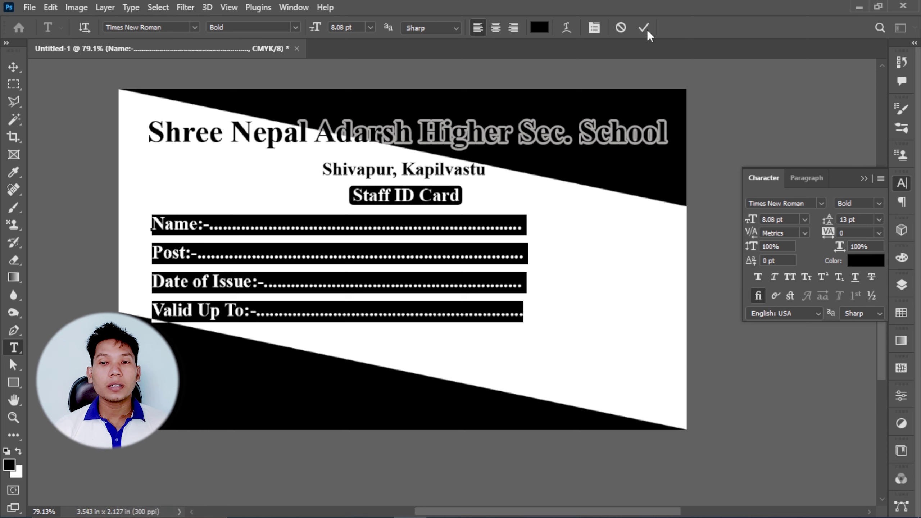
pyautogui.click(644, 28)
# - Show the Layers panel and select the Staff ID Card layer
pyautogui.press('v')
pyautogui.scroll(-1, 356, 254)
pyautogui.scroll(-2, 357, 254)
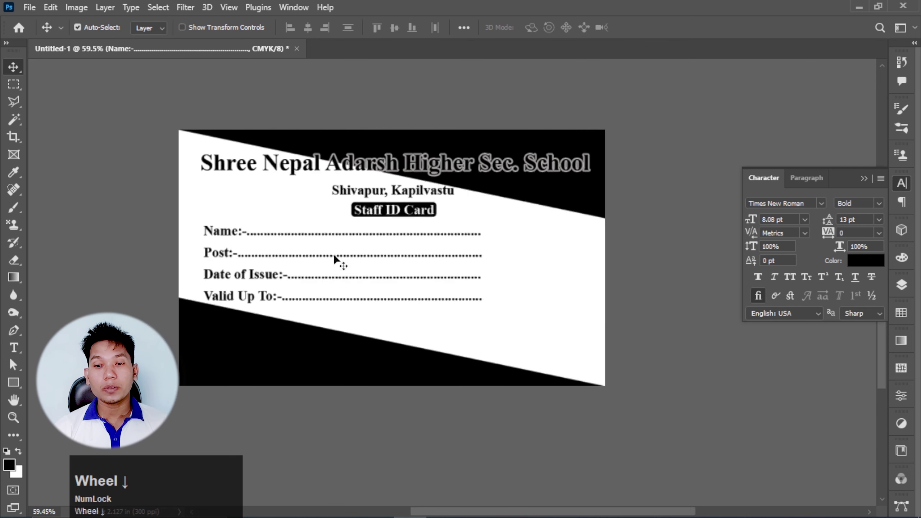
pyautogui.scroll(2, 469, 302)
pyautogui.scroll(-1, 440, 298)
pyautogui.scroll(2, 440, 298)
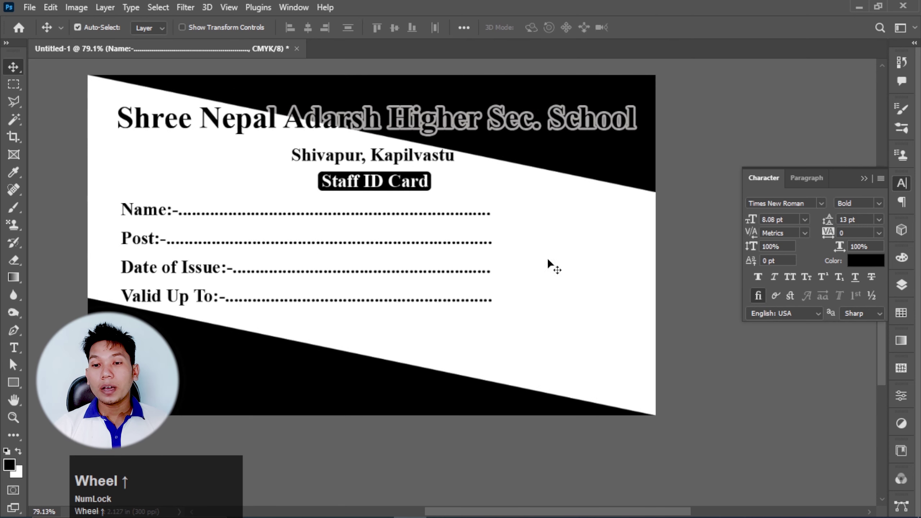
pyautogui.click(902, 286)
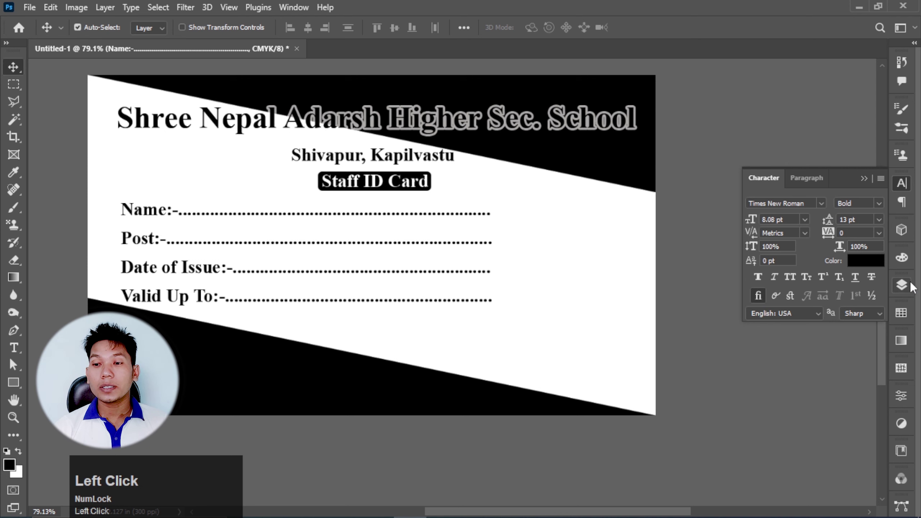
pyautogui.click(798, 174)
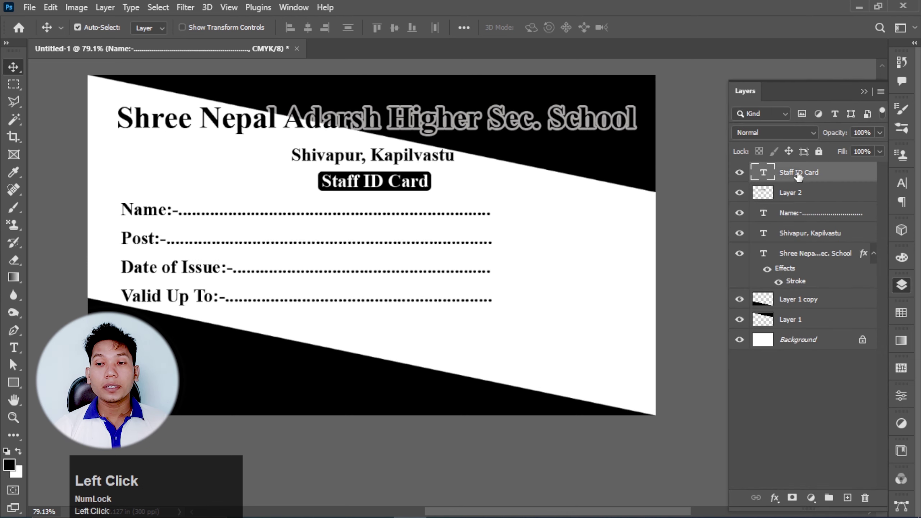
# - Draw a photo-sized rectangular selection on the card's right and add a new empty layer
pyautogui.click(12, 87)
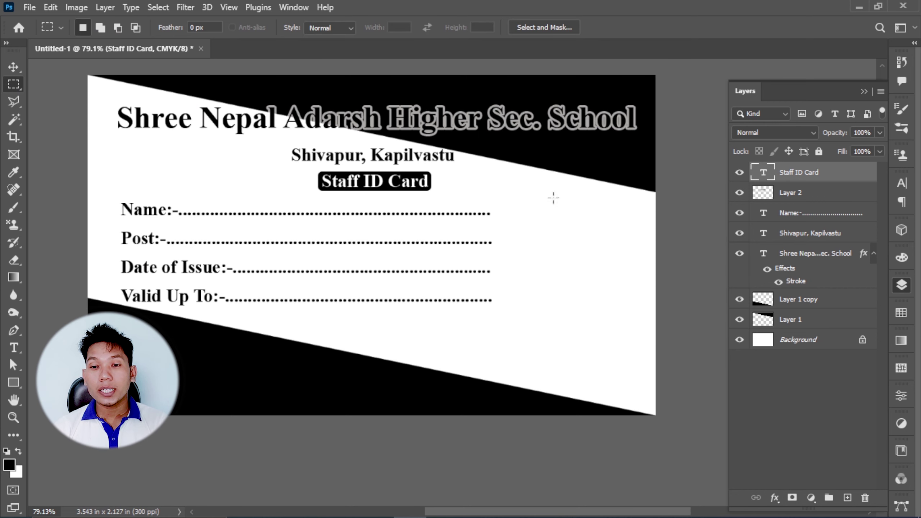
pyautogui.moveTo(547, 194); pyautogui.dragTo(612, 279)
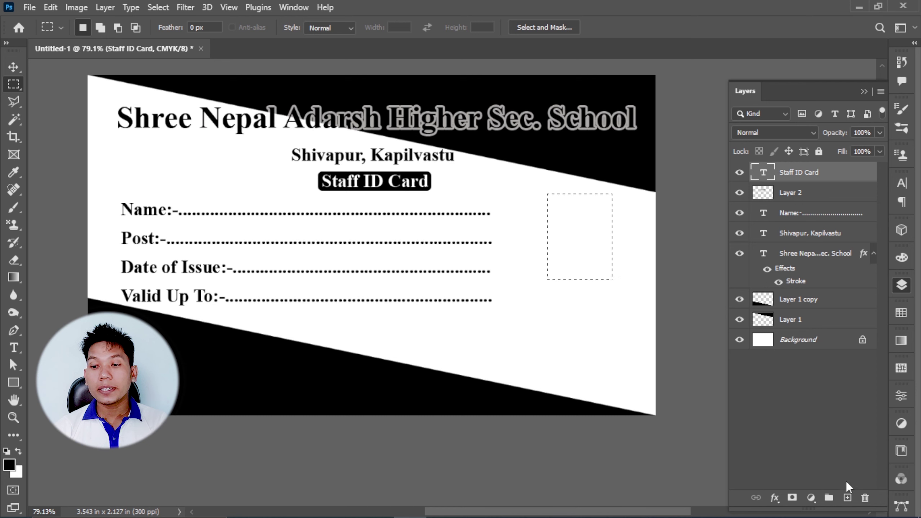
pyautogui.click(846, 497)
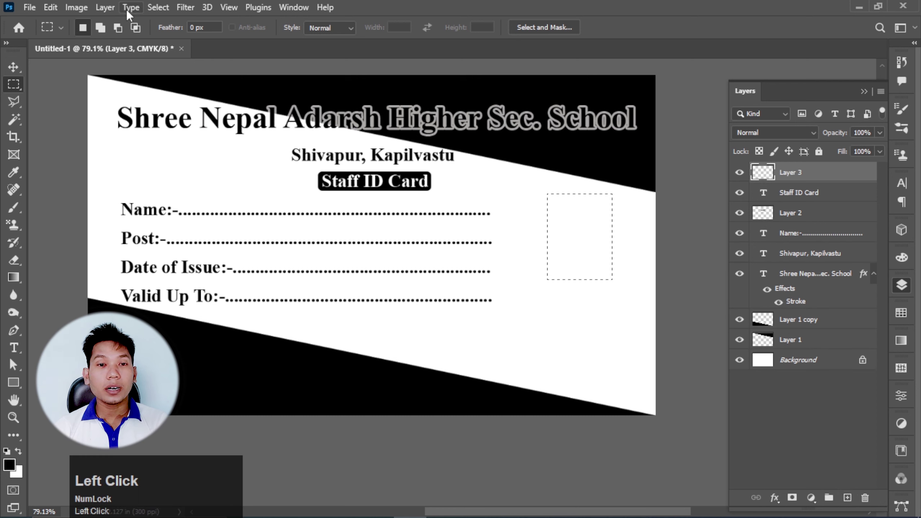
pyautogui.click(52, 8)
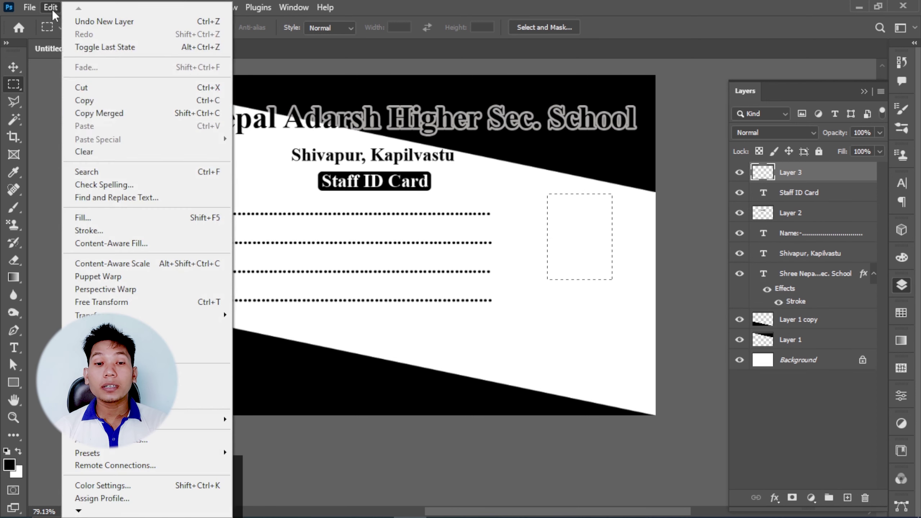
# - Stroke the selection with a 2 px black outside line and deselect
pyautogui.click(130, 235)
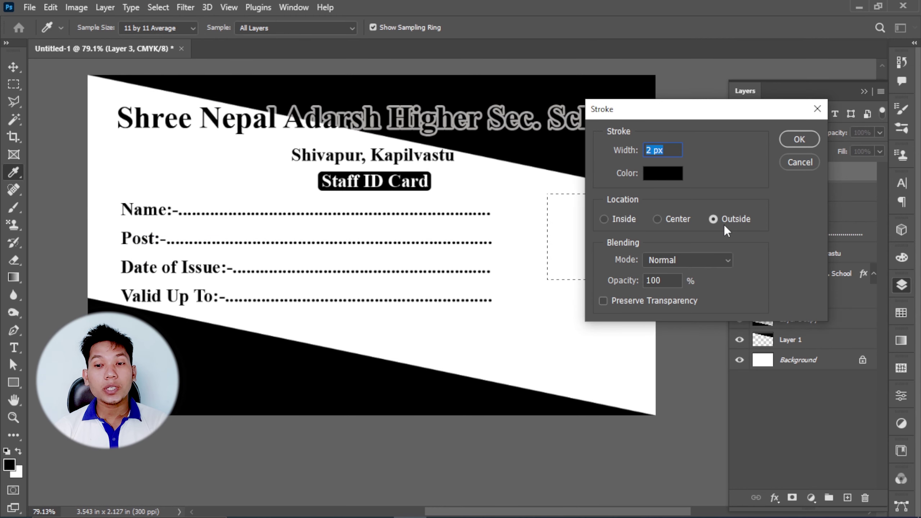
pyautogui.click(798, 140)
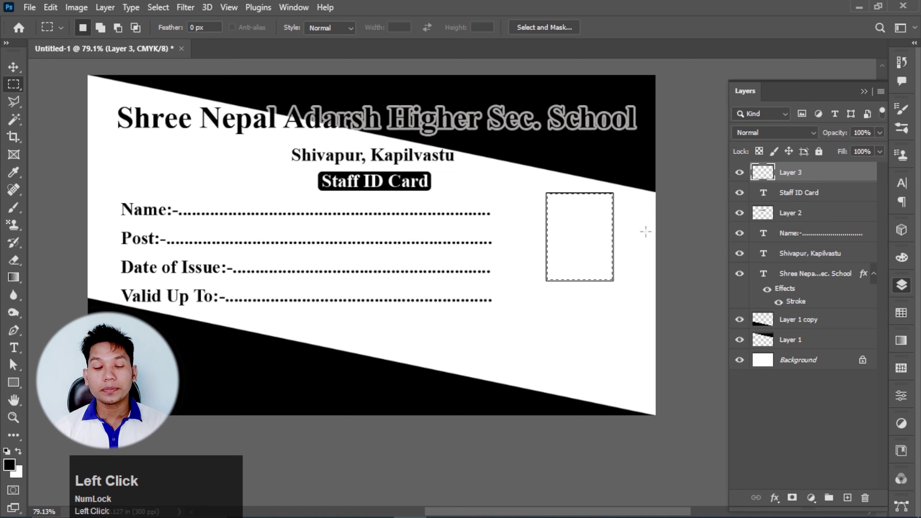
pyautogui.hotkey('ctrl', 'd')
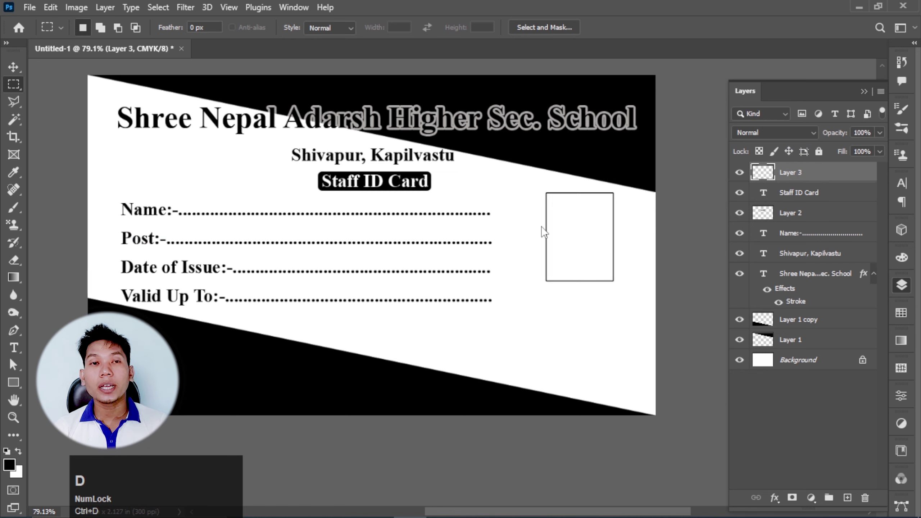
# - Rename Layer 3 to 'Photo box'
pyautogui.click(792, 174)
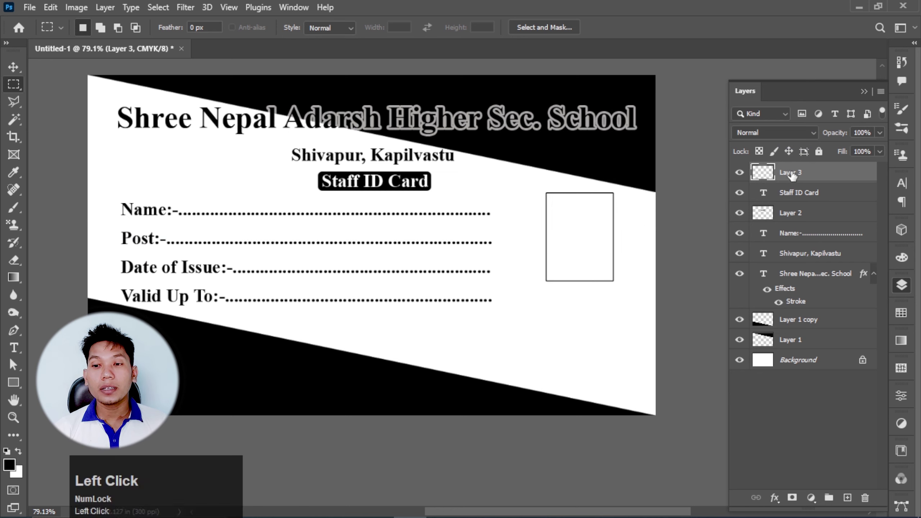
pyautogui.doubleClick(792, 173)
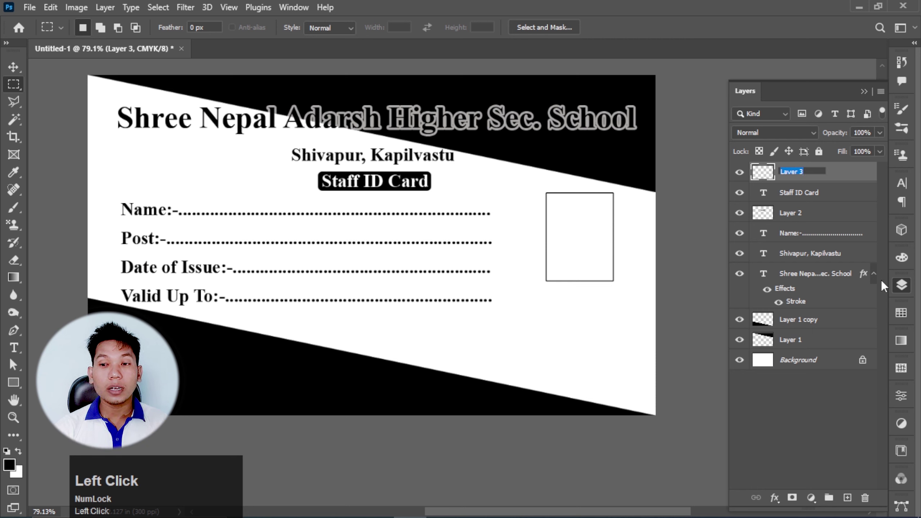
pyautogui.write('Phot')
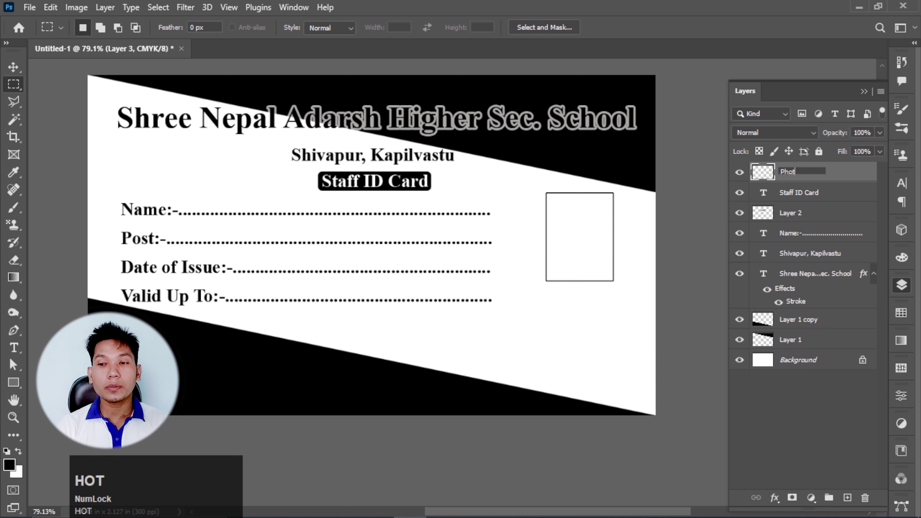
pyautogui.write('o box')
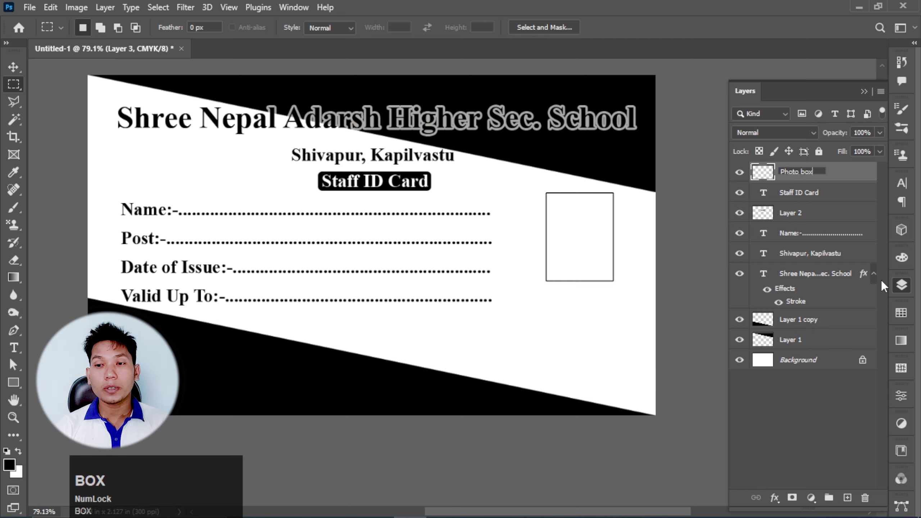
pyautogui.click(13, 67)
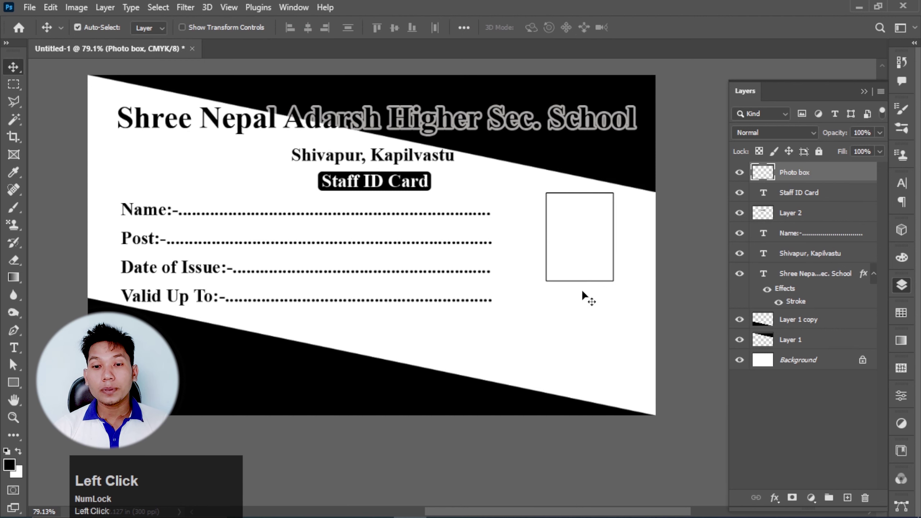
# - Duplicate the address text, retype it as 'Photo', and centre it beneath the photo box
pyautogui.click(331, 159)
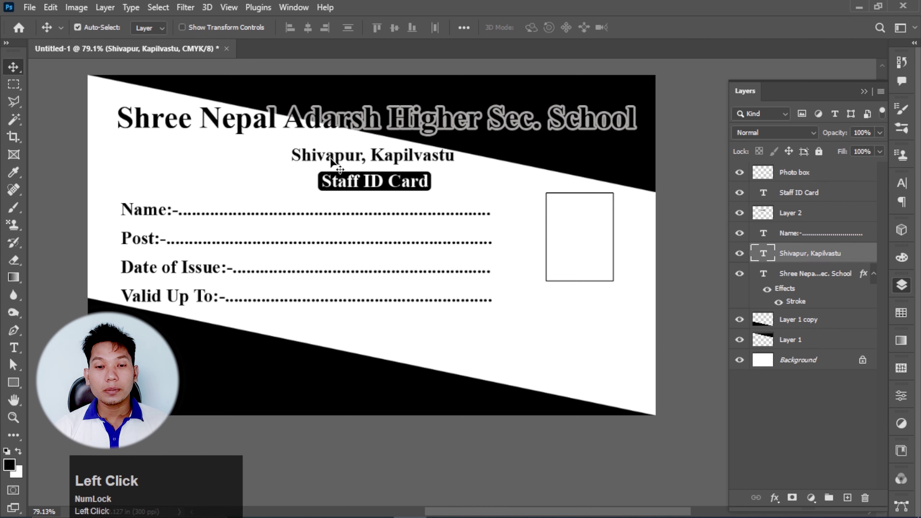
pyautogui.moveTo(331, 159); pyautogui.dragTo(530, 313)
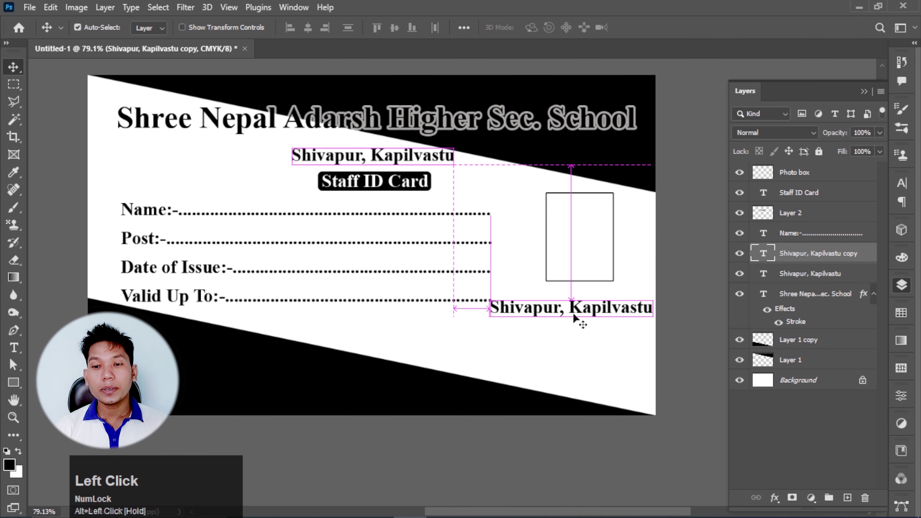
pyautogui.doubleClick(578, 307)
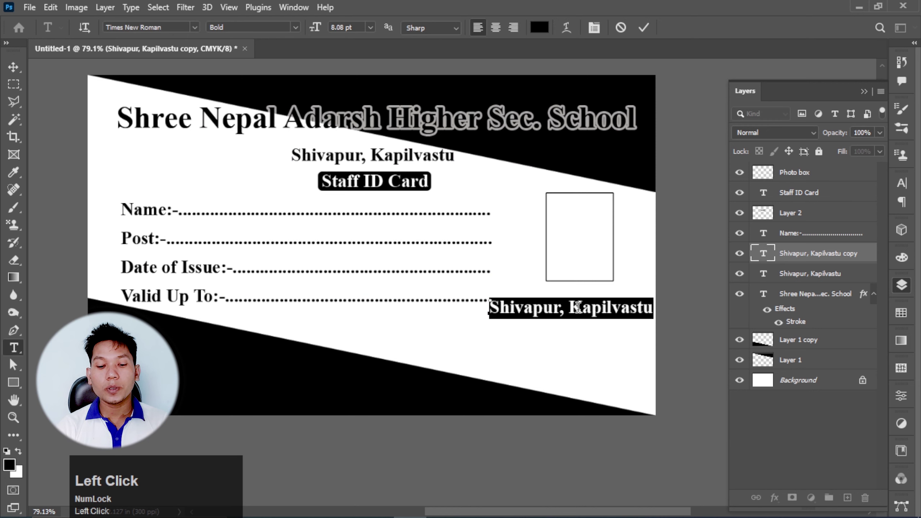
pyautogui.write('Photo')
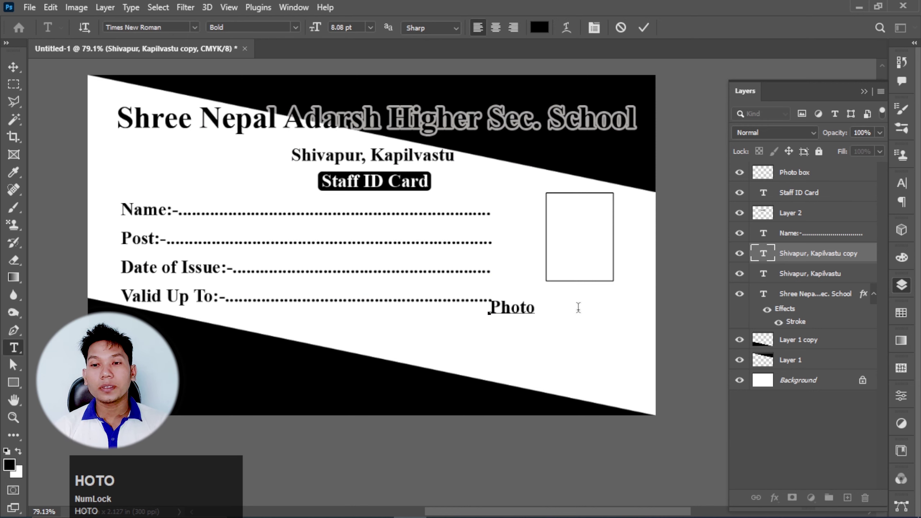
pyautogui.click(642, 27)
pyautogui.press('v')
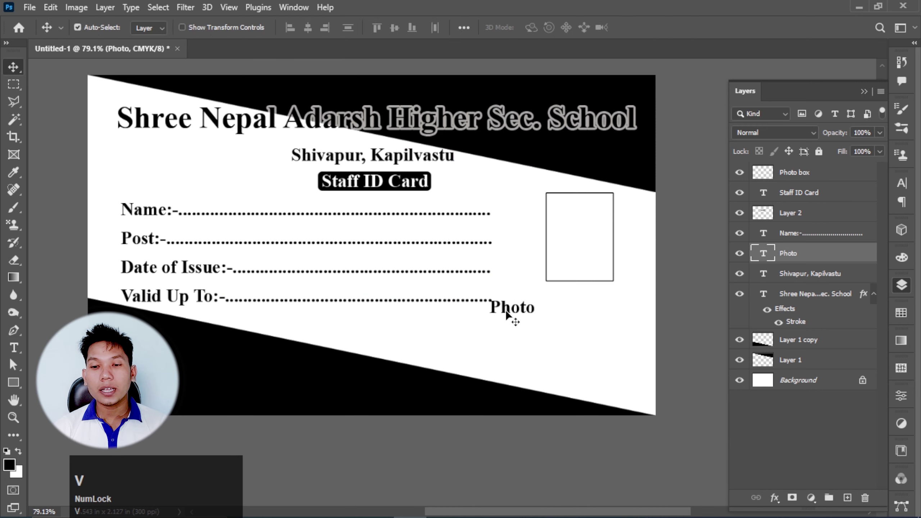
pyautogui.moveTo(507, 315); pyautogui.dragTo(572, 297)
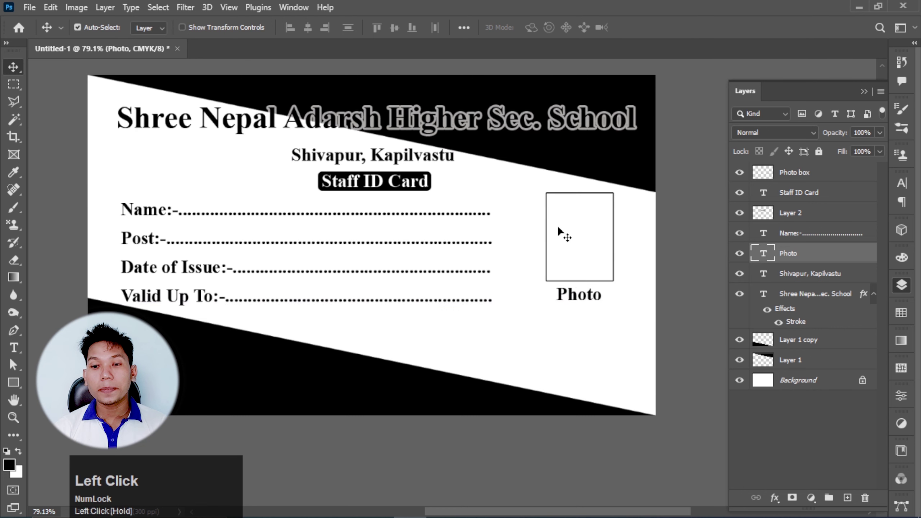
pyautogui.scroll(-5, 566, 233)
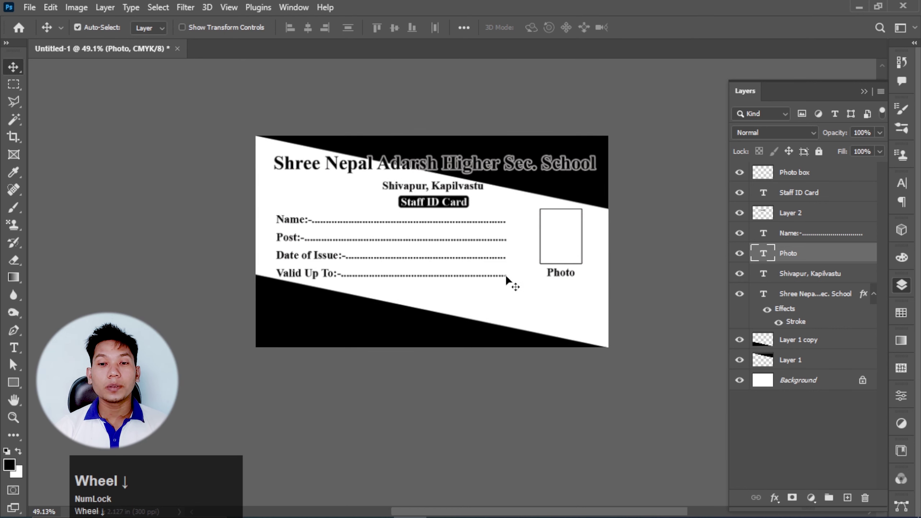
pyautogui.scroll(2, 505, 274)
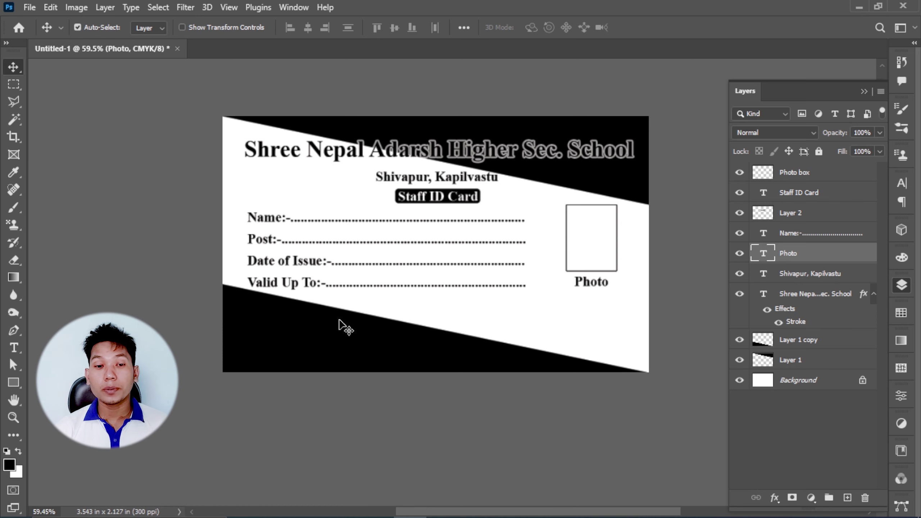
# - Drag a copy of the Shivapur, Kapilvastu address text into the lower black band
pyautogui.click(16, 354)
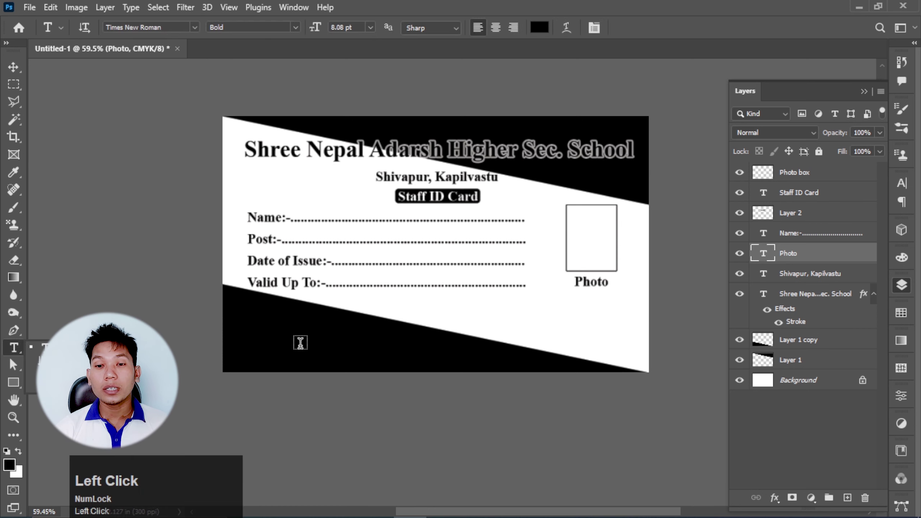
pyautogui.click(14, 67)
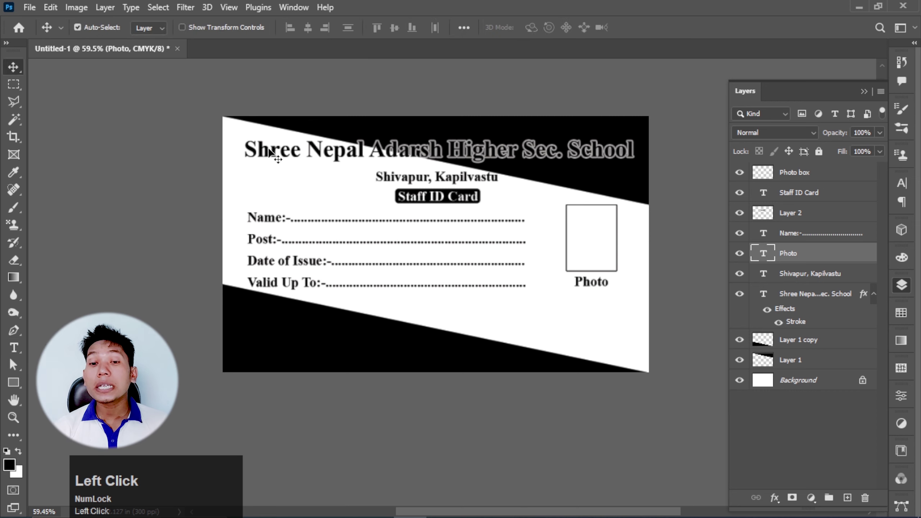
pyautogui.click(412, 181)
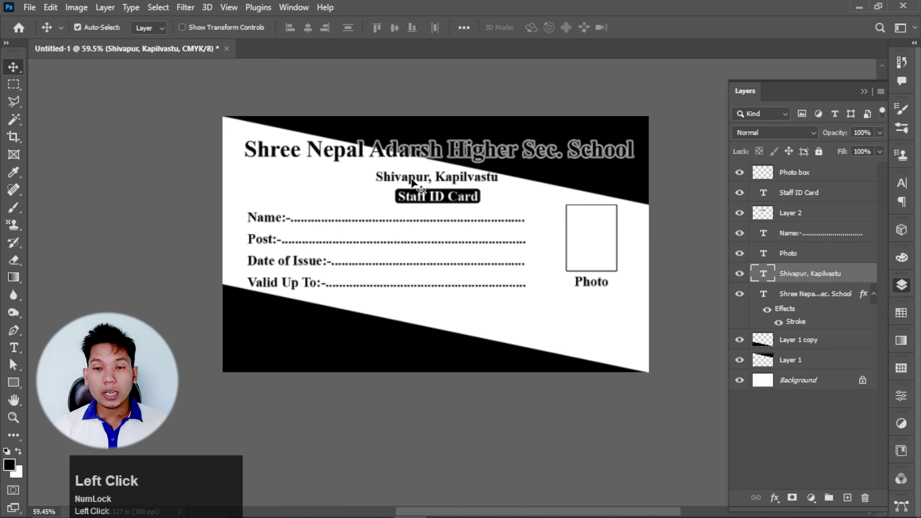
pyautogui.moveTo(413, 180); pyautogui.dragTo(308, 353)
# - Make the copied text white and retype it as a 'Contact:-' line with the phone number
pyautogui.doubleClick(308, 348)
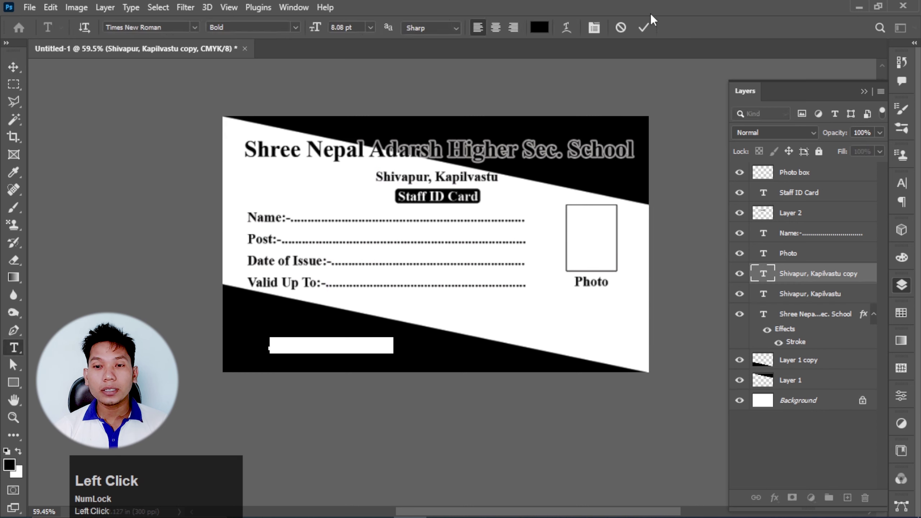
pyautogui.click(540, 29)
pyautogui.click(565, 212)
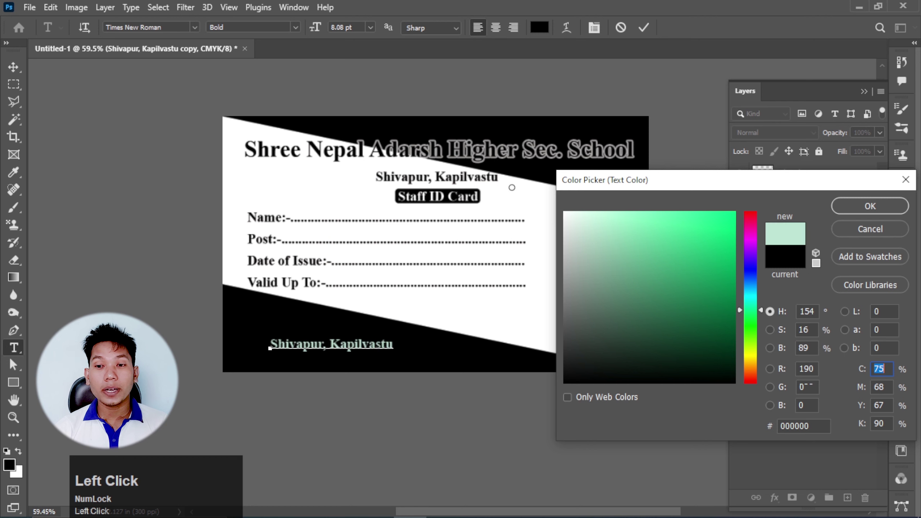
pyautogui.click(851, 211)
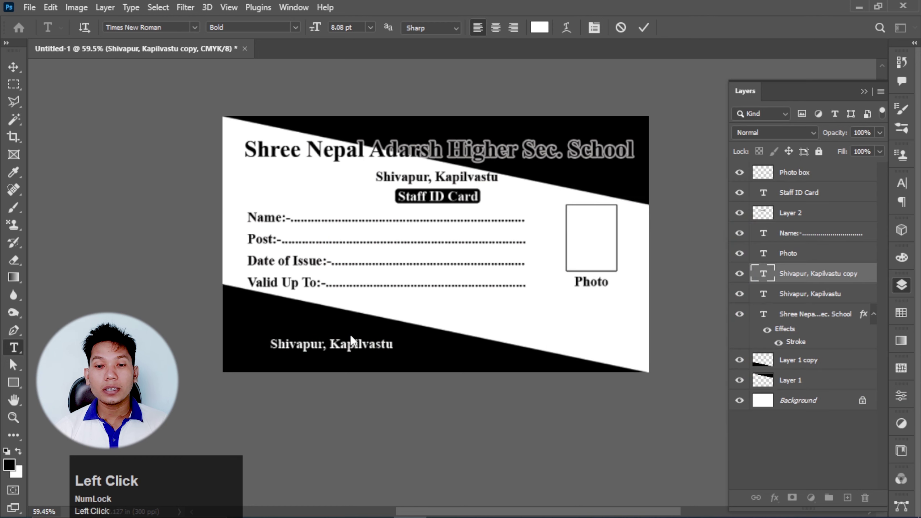
pyautogui.write('C')
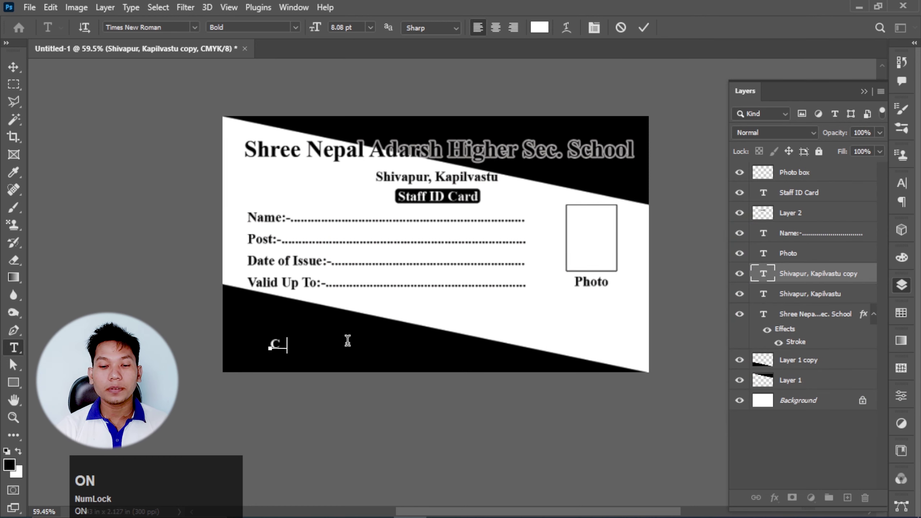
pyautogui.write('ontact')
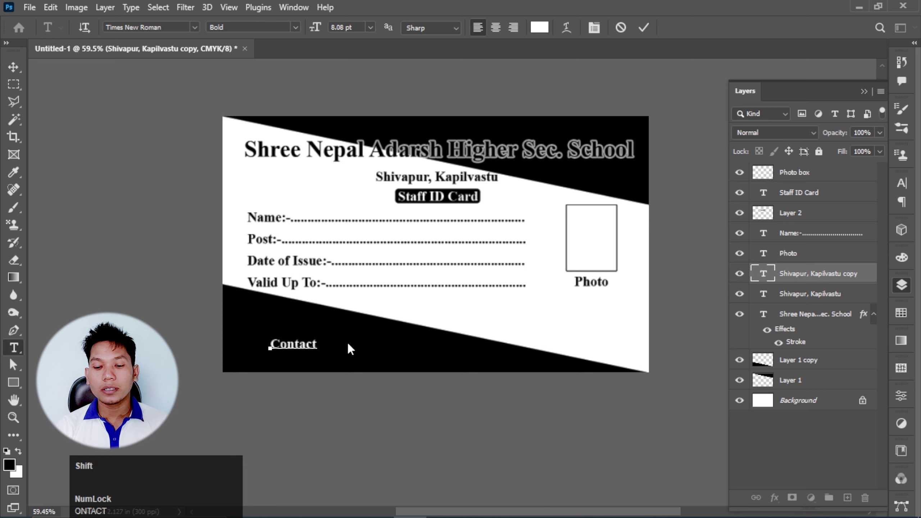
pyautogui.write(':- ')
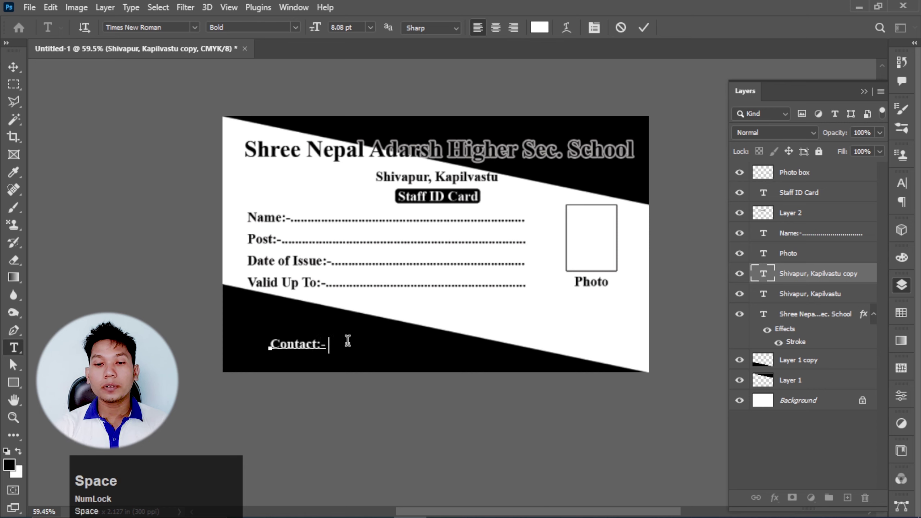
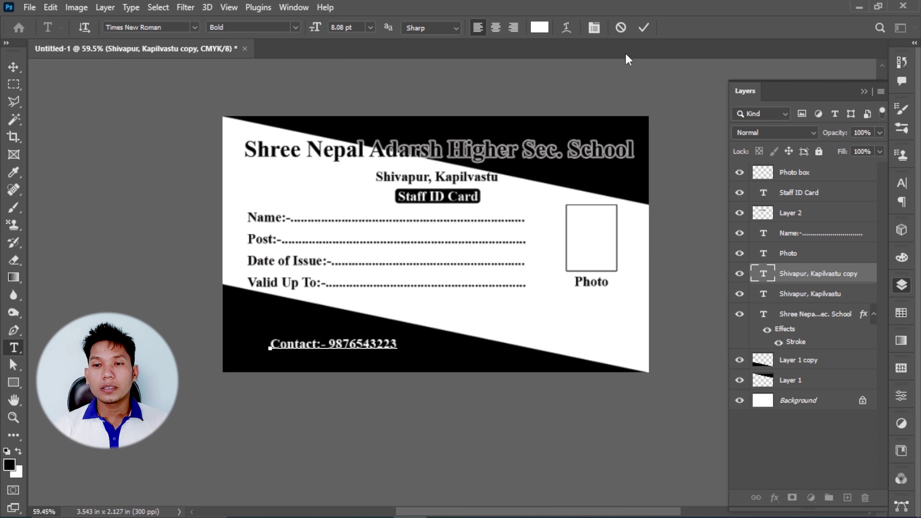
# - Scale the white contact line up to about 130% with Free Transform
pyautogui.click(644, 28)
pyautogui.press('ctrl')
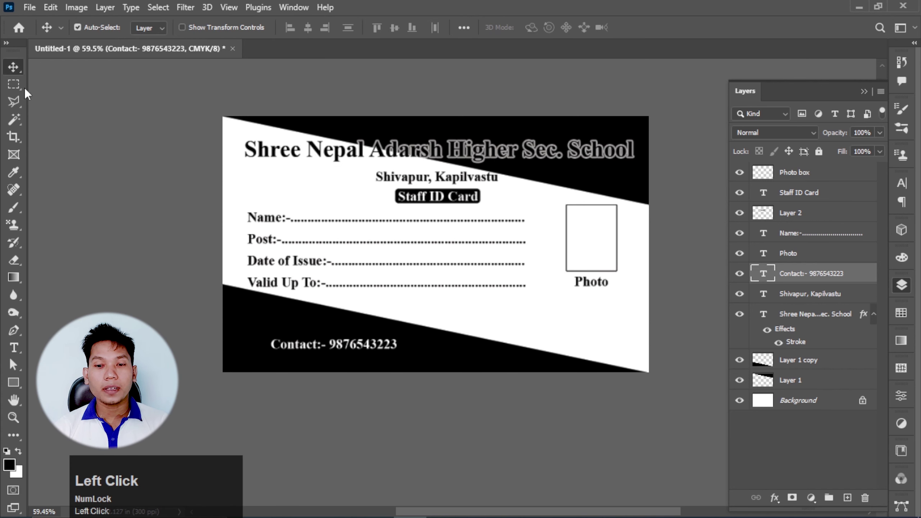
pyautogui.hotkey('ctrl', 't')
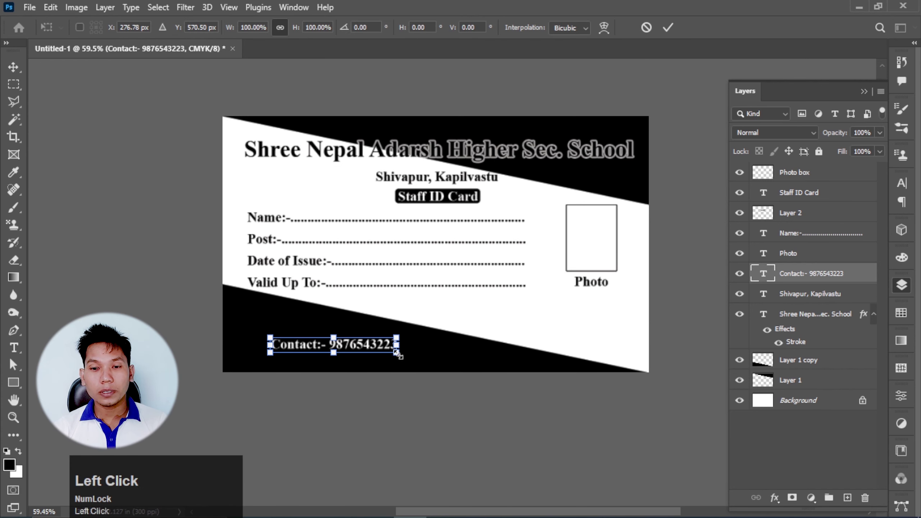
pyautogui.moveTo(399, 356); pyautogui.dragTo(372, 353)
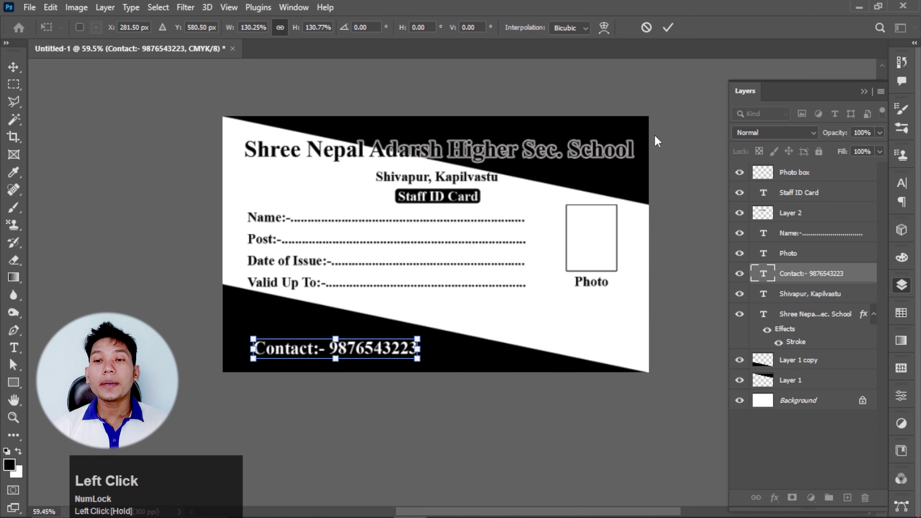
pyautogui.click(668, 28)
pyautogui.scroll(-2, 414, 308)
pyautogui.scroll(3, 554, 245)
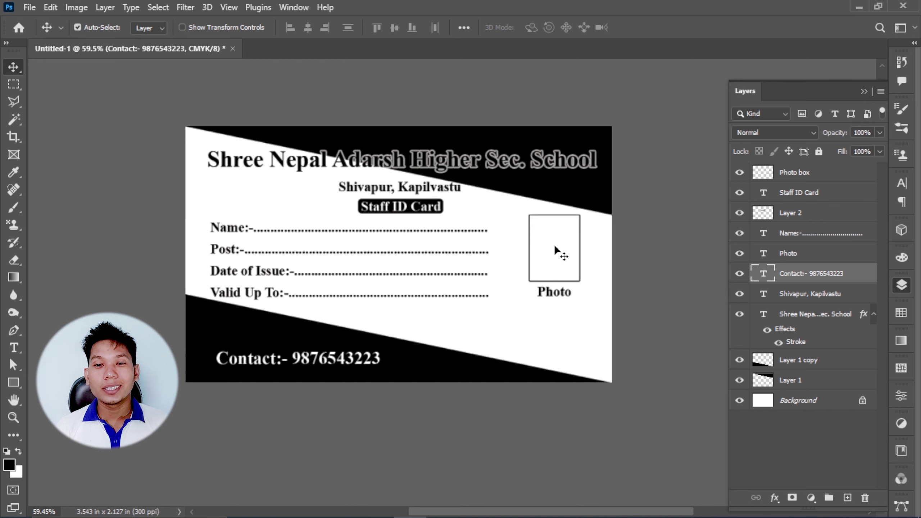
pyautogui.scroll(1, 490, 190)
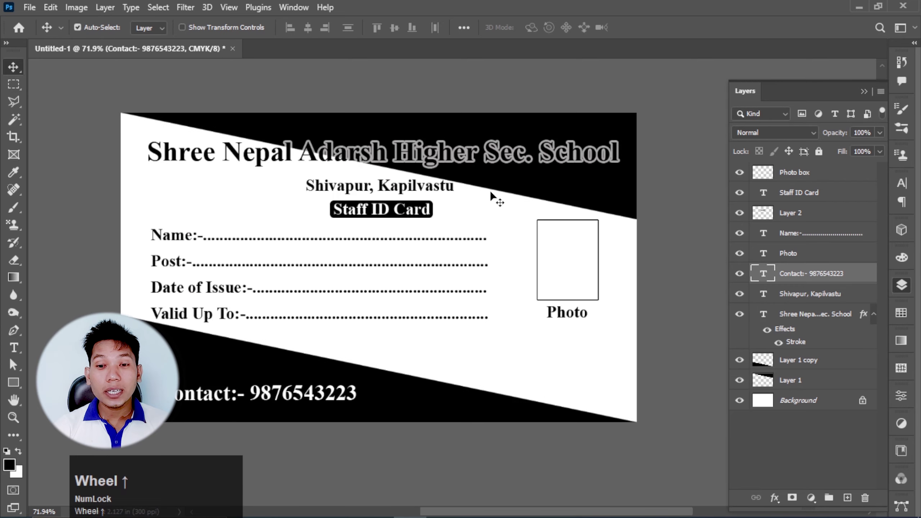
pyautogui.scroll(-1, 520, 191)
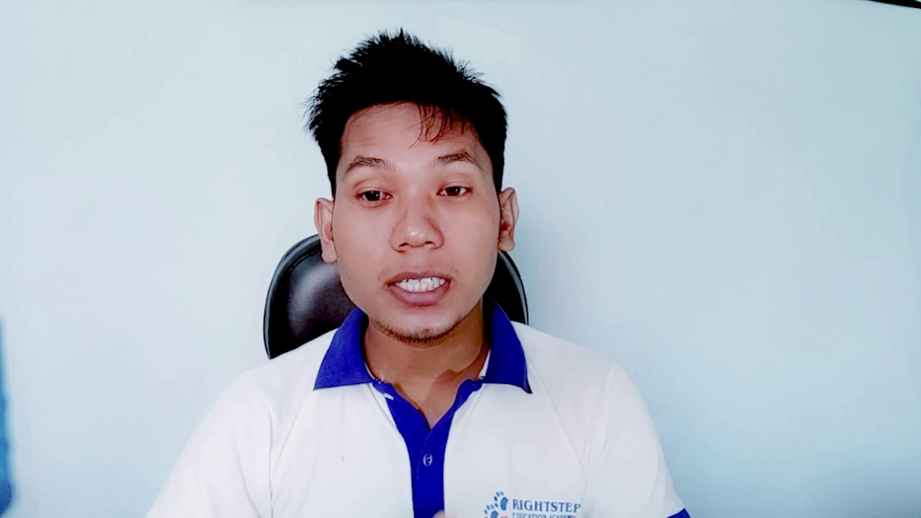